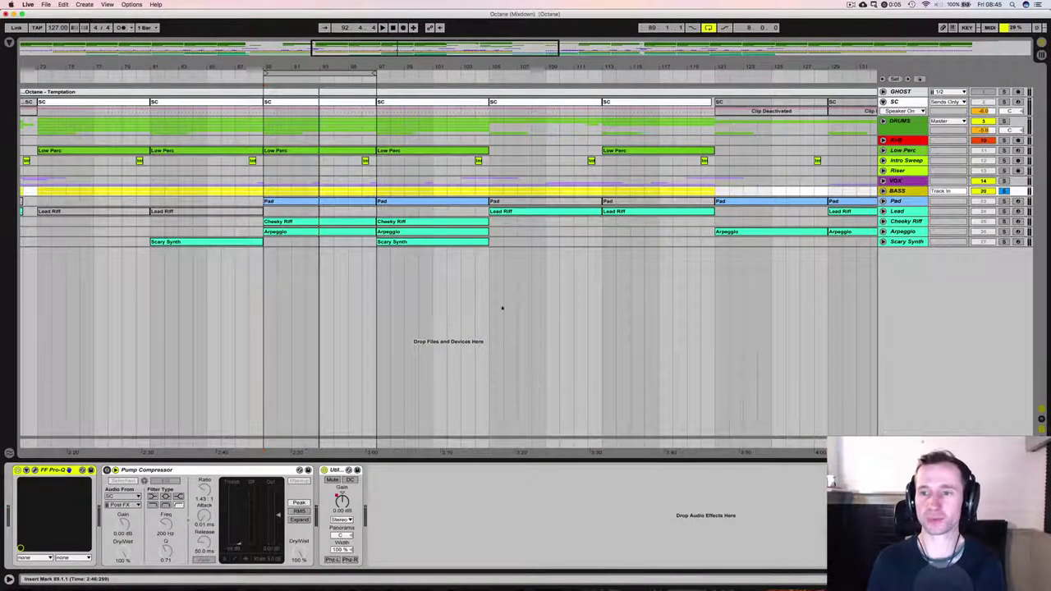
- Play the bass loop, comparing it with the Pump Compressor bypassed and re-enabled
key("space")
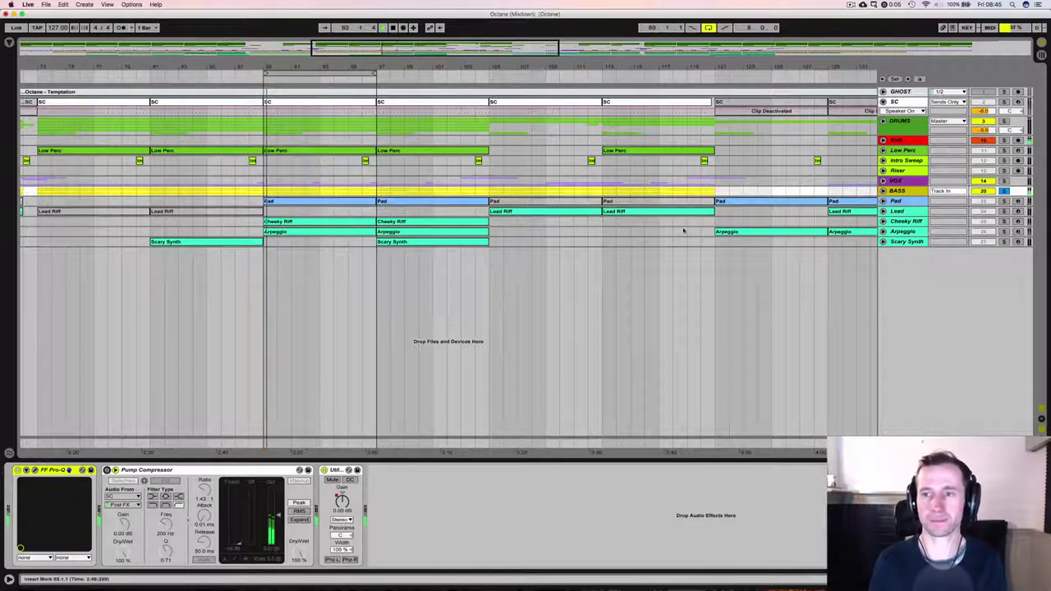
left_click(1001, 141)
key("space")
key("space")
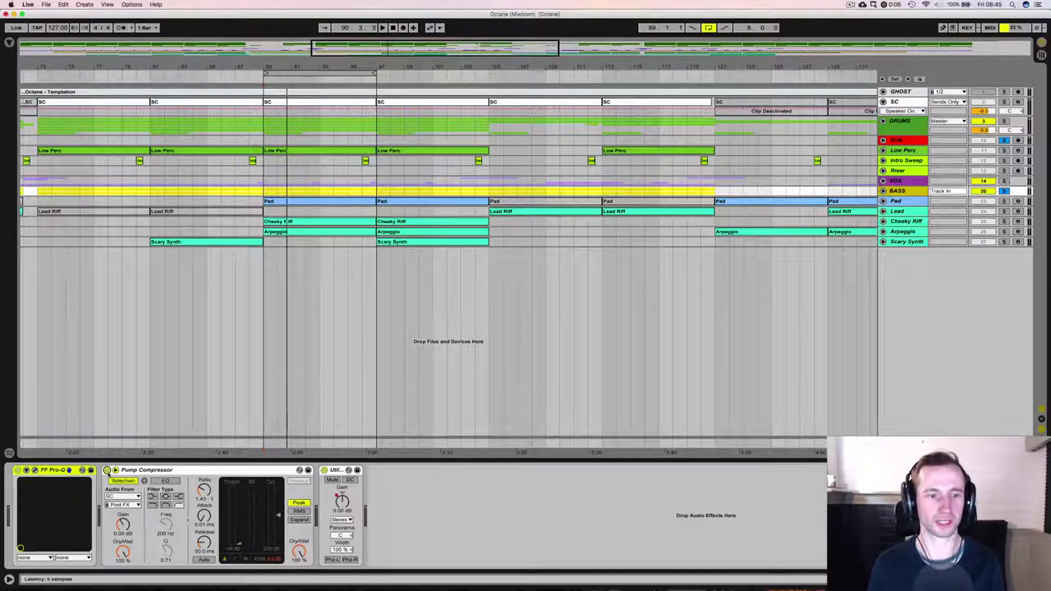
left_click(107, 470)
key("space")
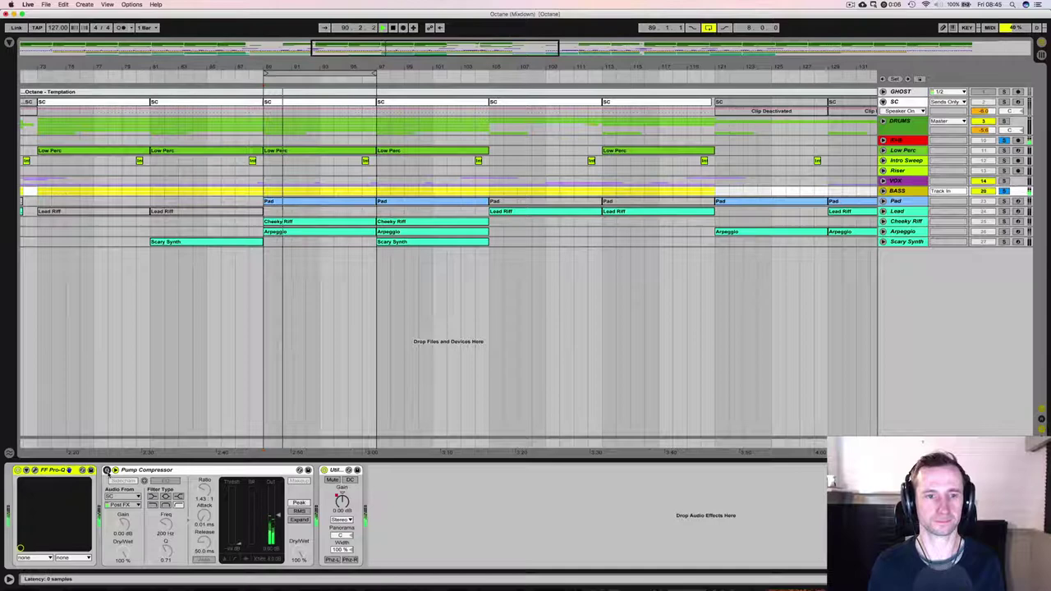
left_click(106, 471)
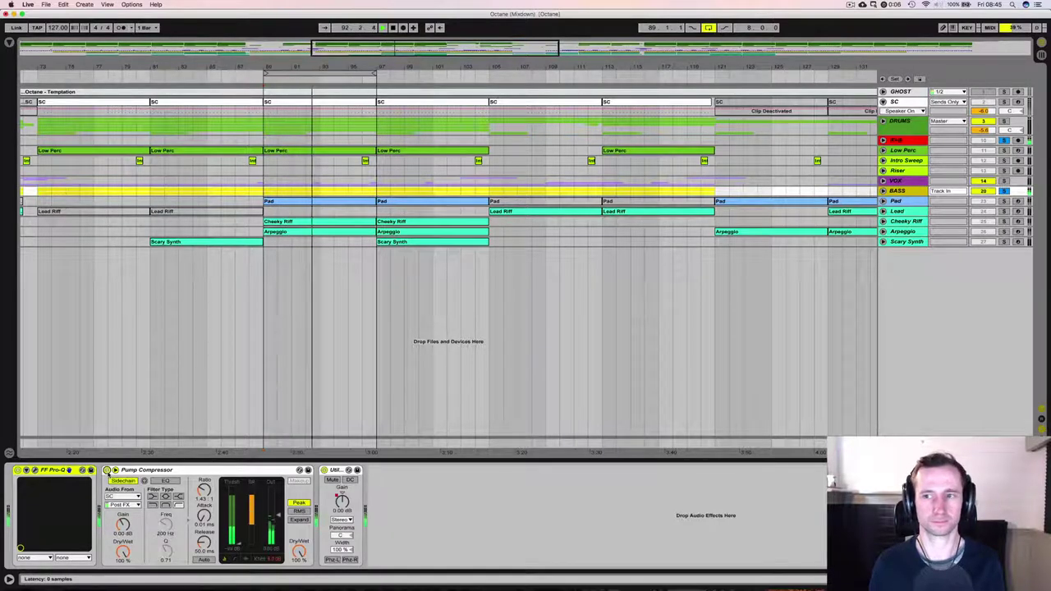
key("space")
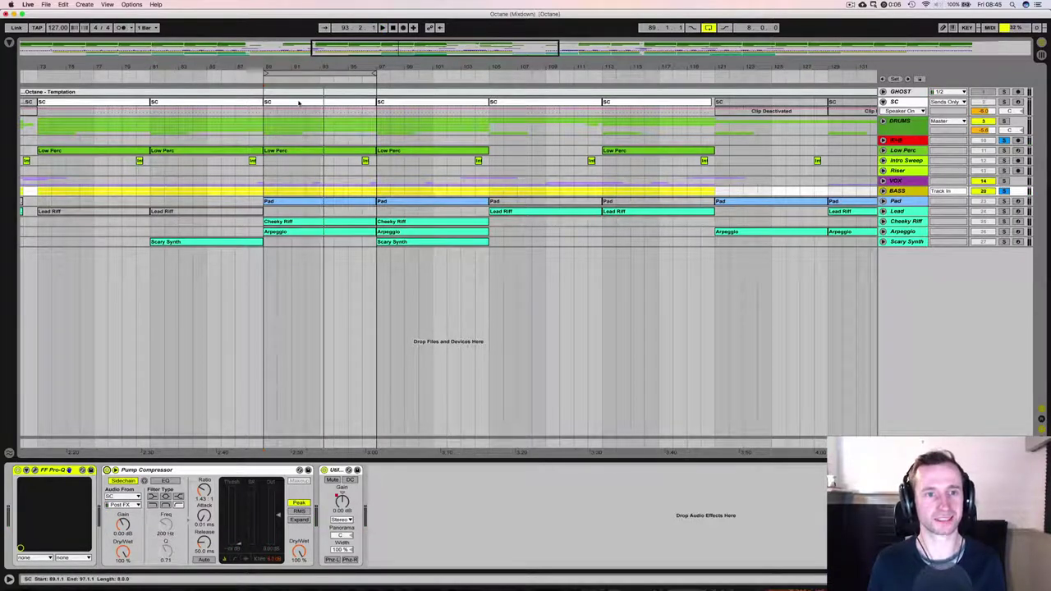
- Open the SC clip in the note editor and select all its Rim-808 trigger notes
double_click(299, 102)
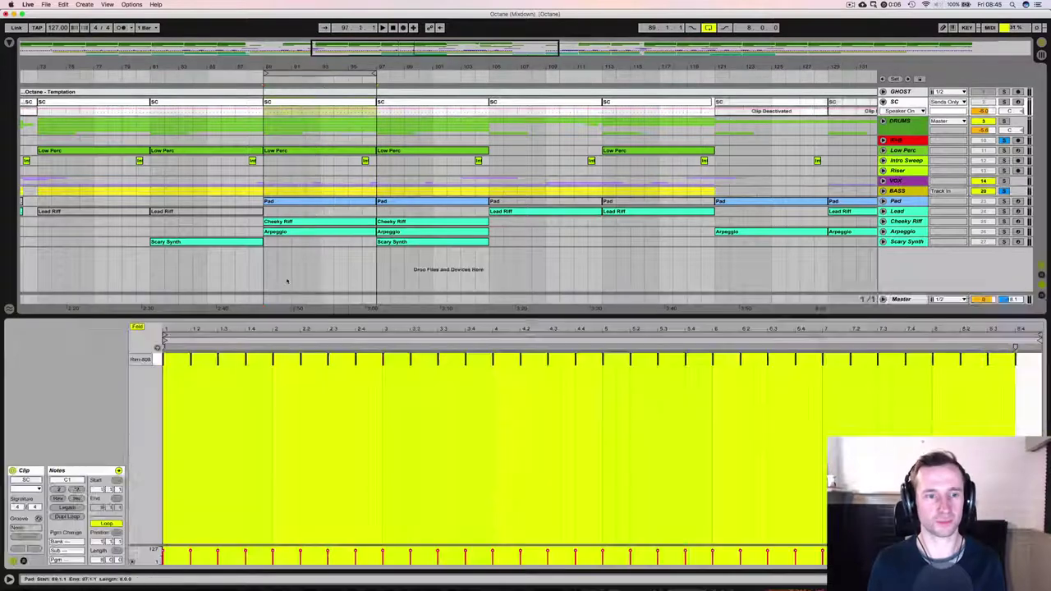
left_click(175, 399)
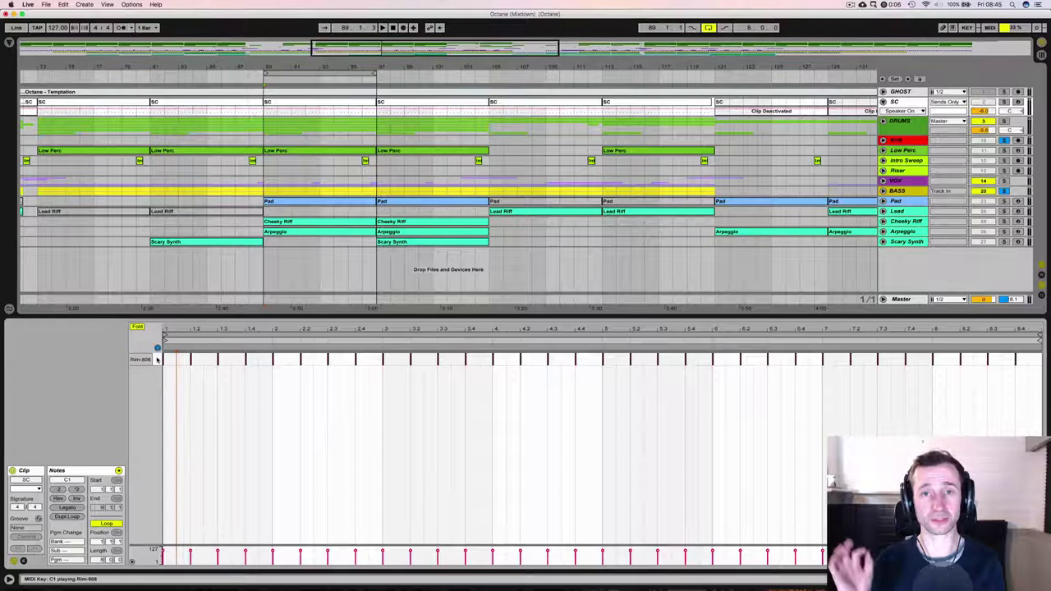
left_click(156, 358)
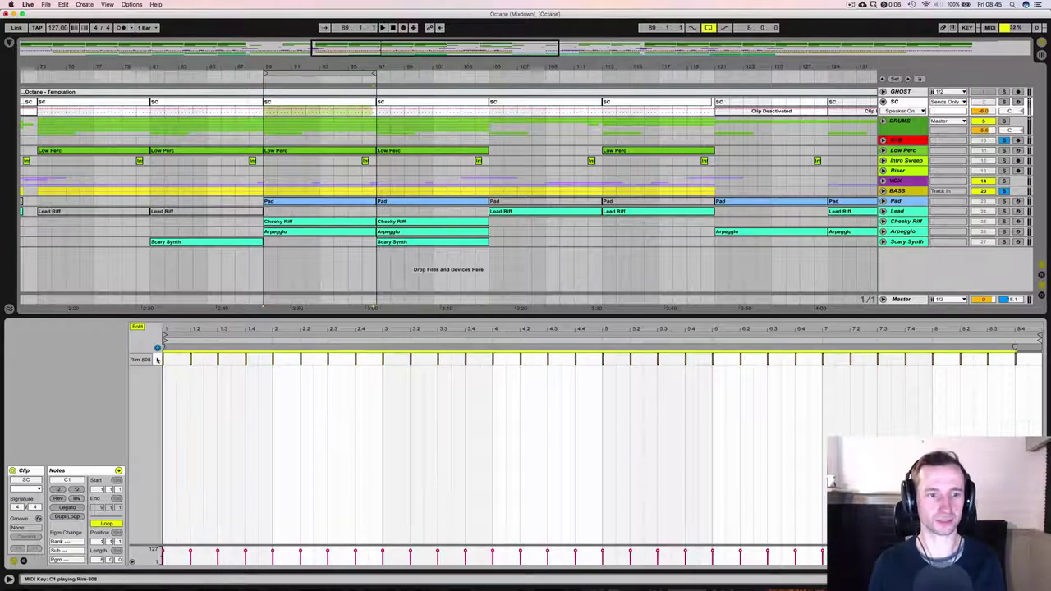
- Reveal the mixer routing rows, then enlarge the note editor for the SC clip at bars 89–97
key("Tab")
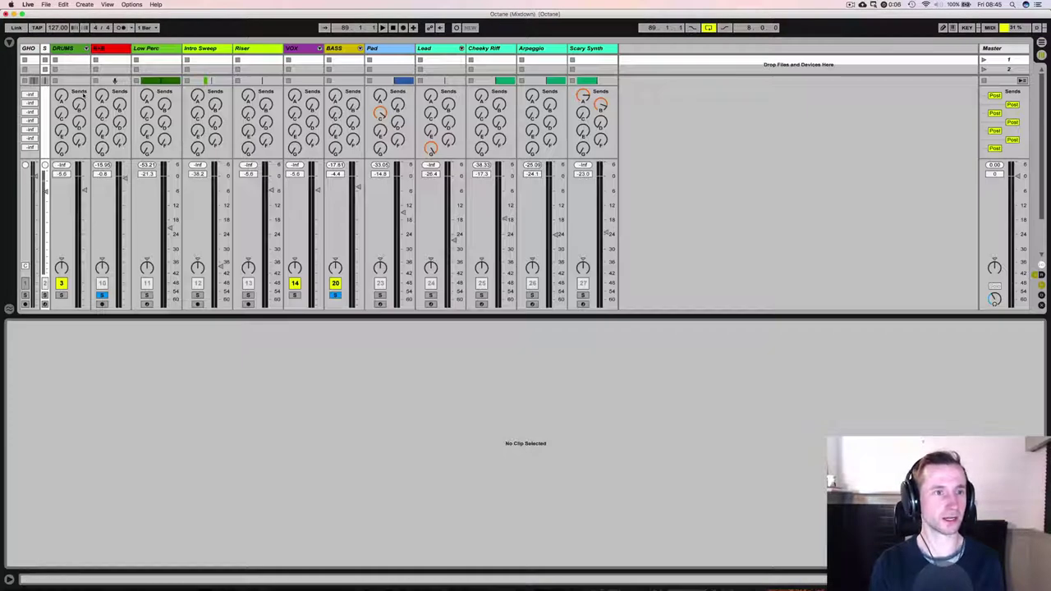
left_click_drag(76, 316, 76, 458)
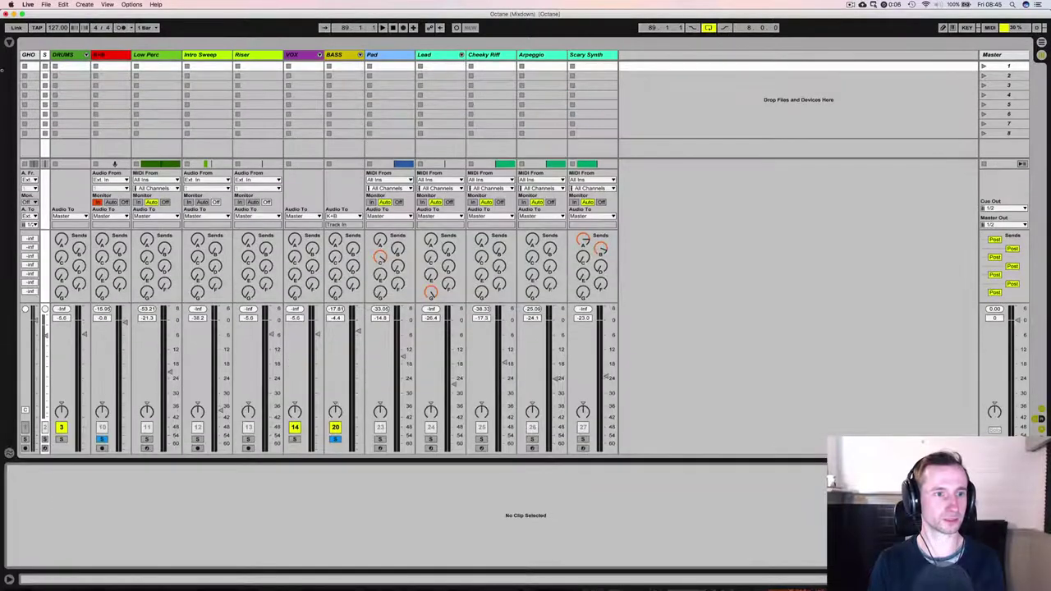
key("Tab")
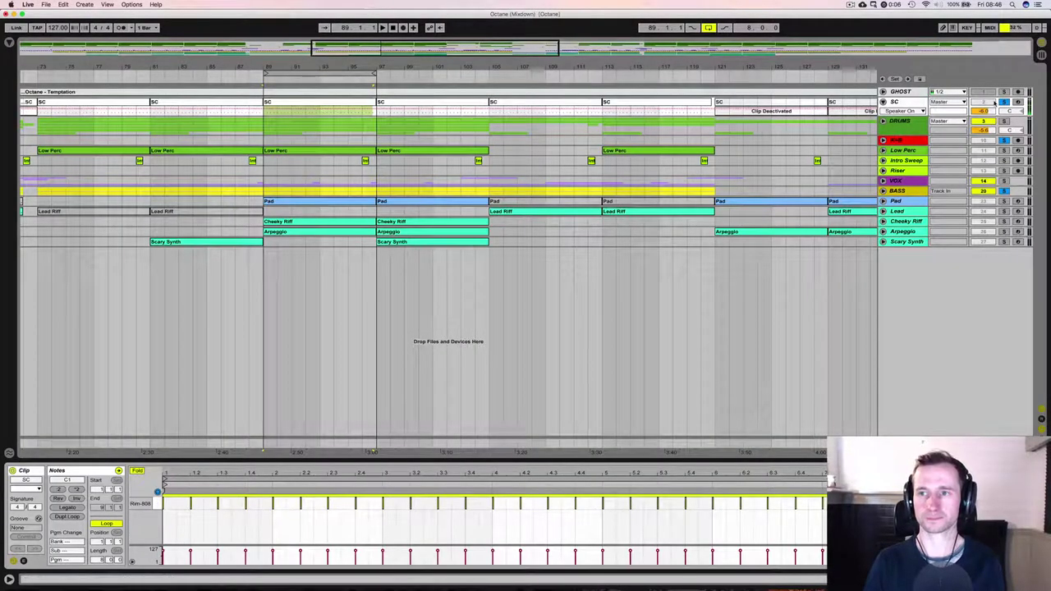
left_click(321, 104)
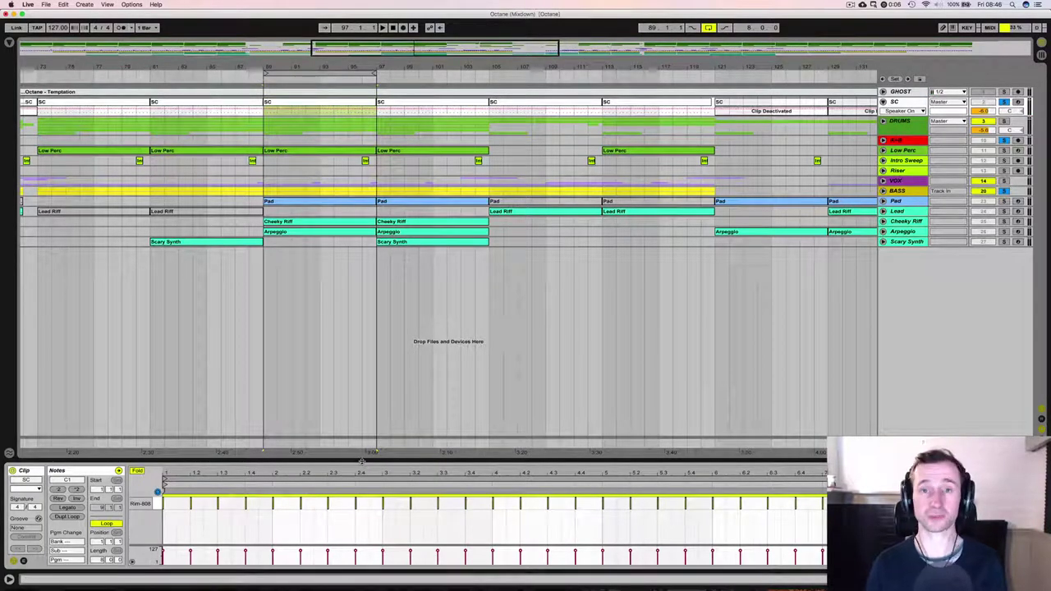
left_click_drag(361, 462, 355, 343)
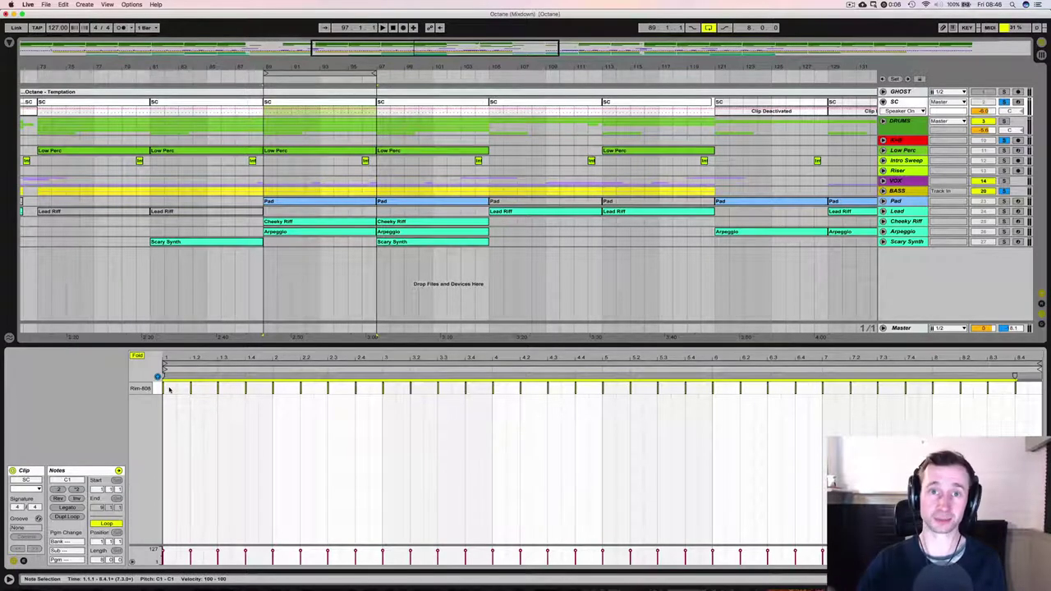
- Route the SC track's Audio To output to Sends Only
key("Tab")
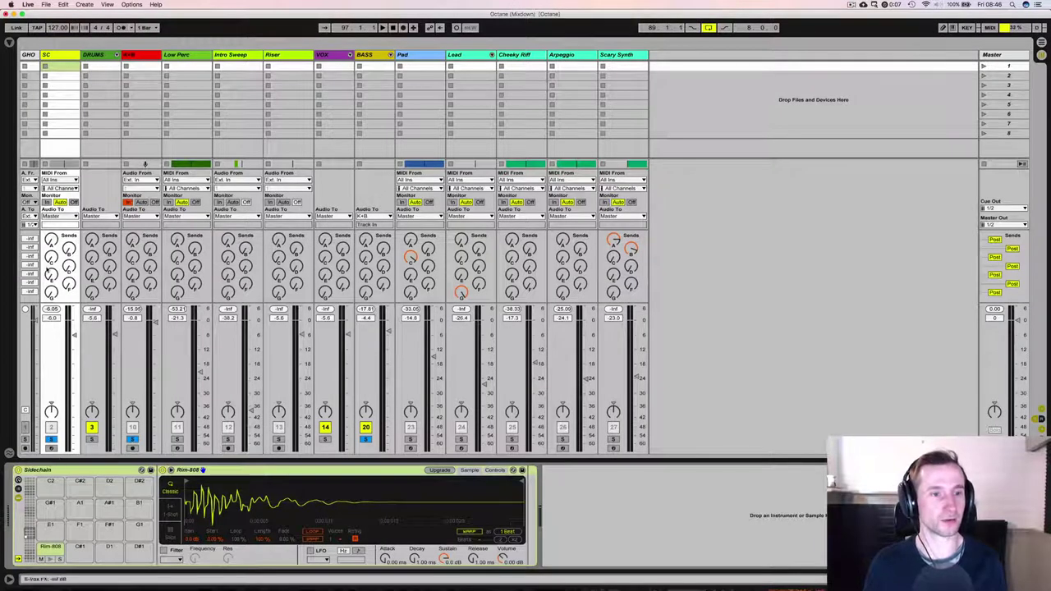
left_click(63, 216)
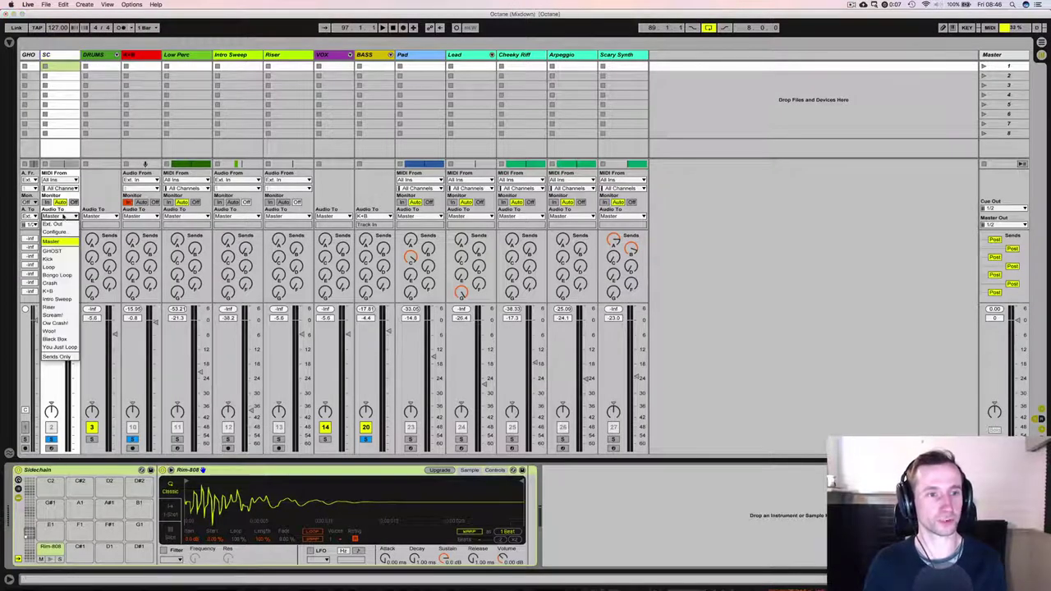
left_click(55, 356)
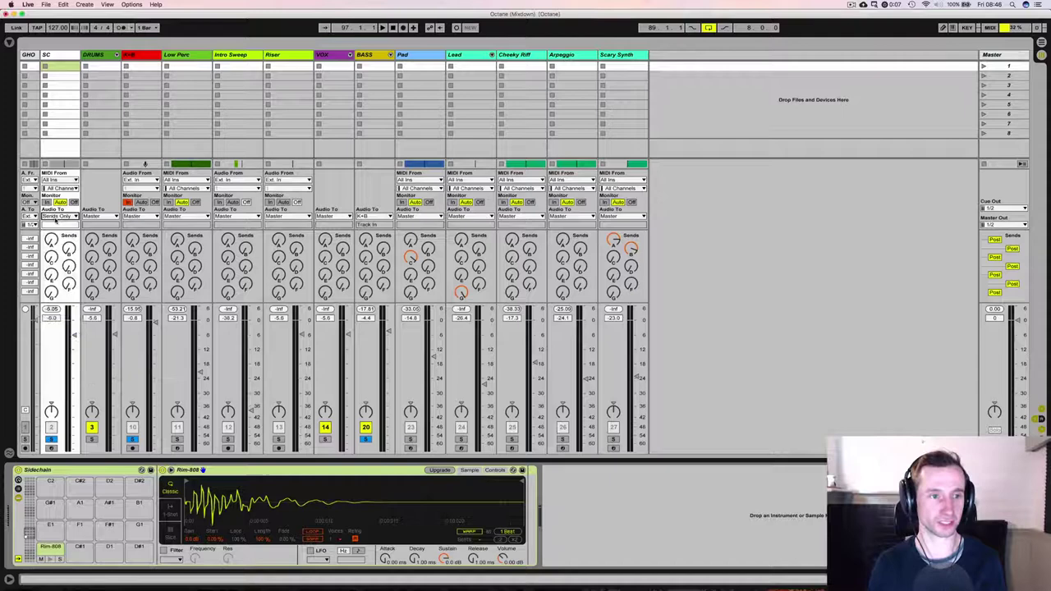
key("Tab")
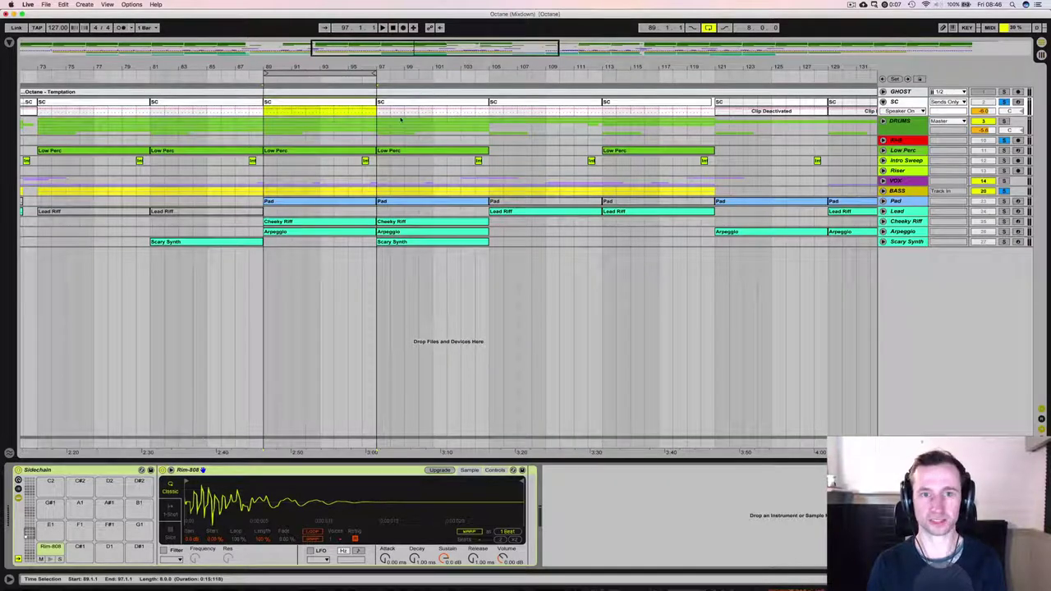
- Reopen the SC clip, show its Sidechain drum rack, then select the BASS track
double_click(400, 120)
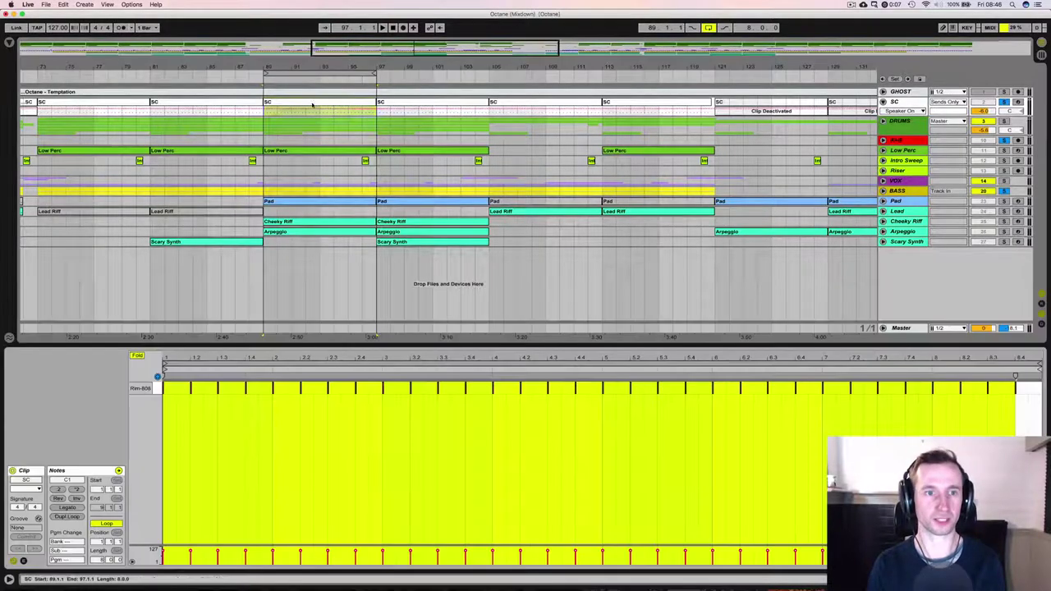
left_click(161, 389)
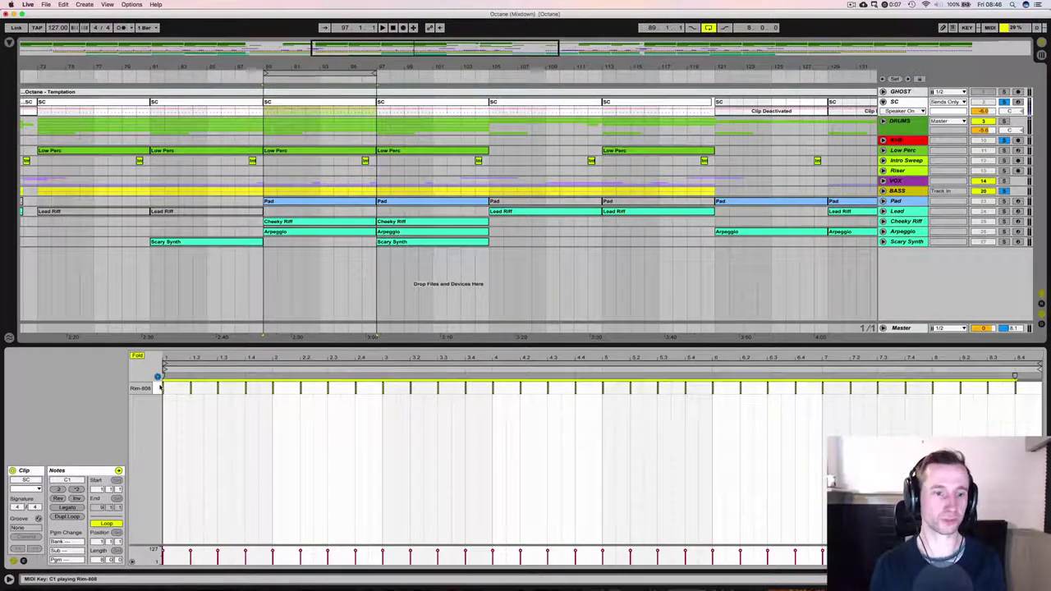
key("shift+Tab")
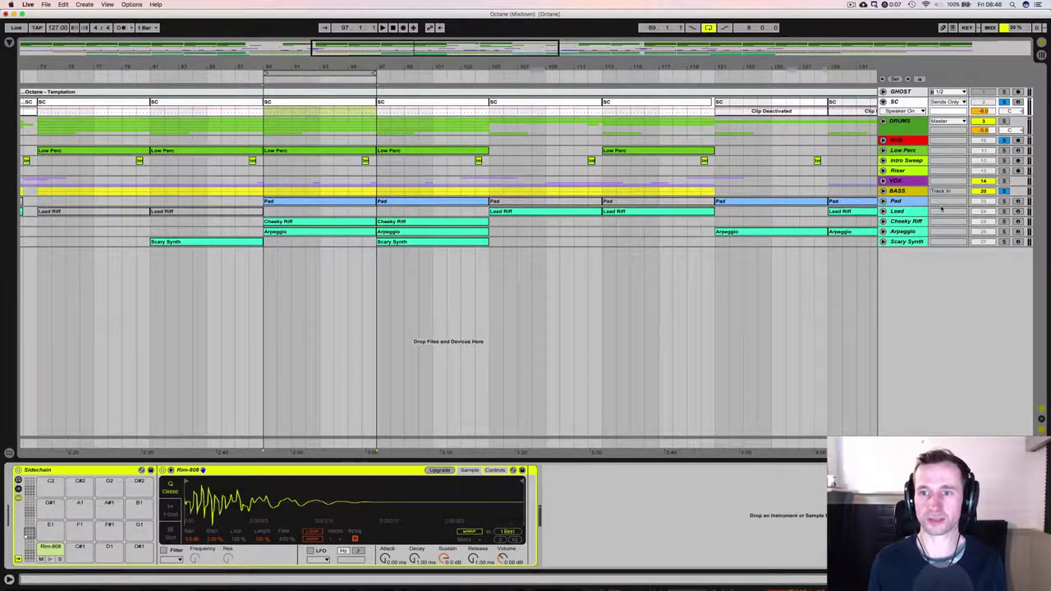
left_click(918, 192)
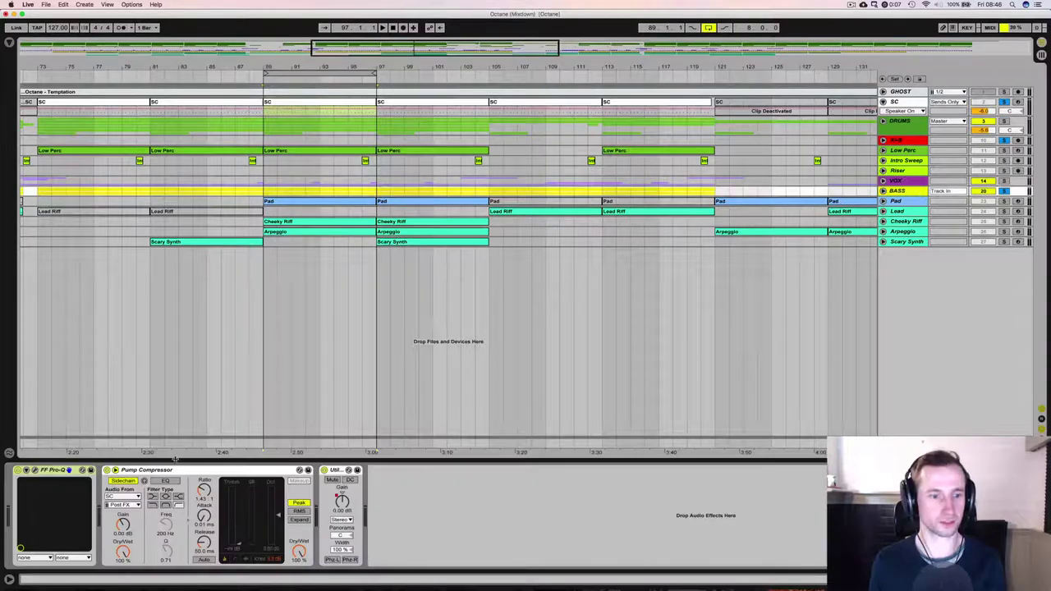
- Replace the bass's Pump Compressor with a fresh Compressor placed before Utility
left_click(179, 471)
key("Delete")
left_click(8, 42)
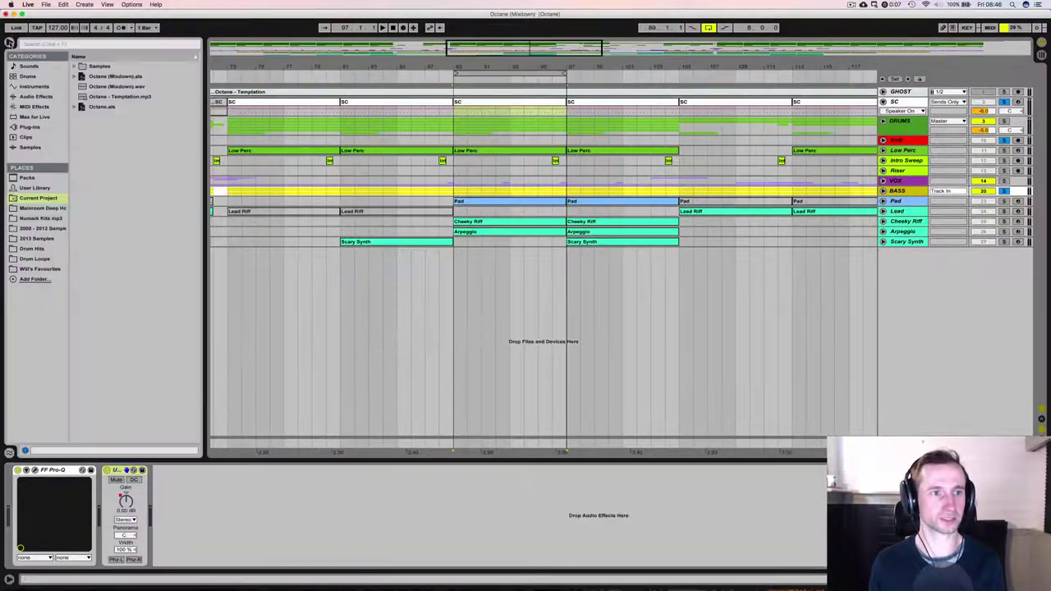
left_click(37, 97)
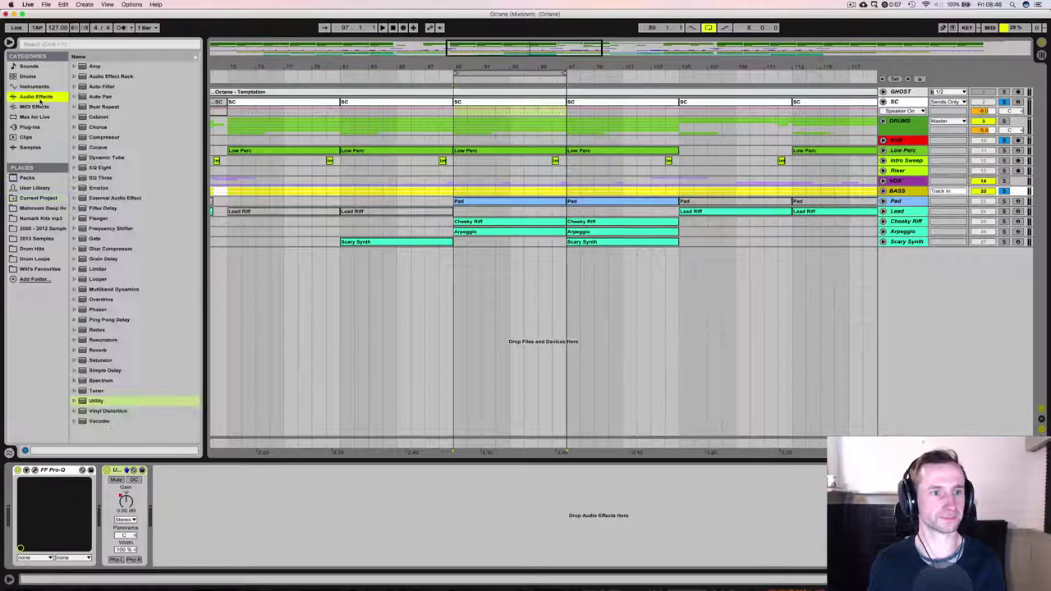
left_click(96, 138)
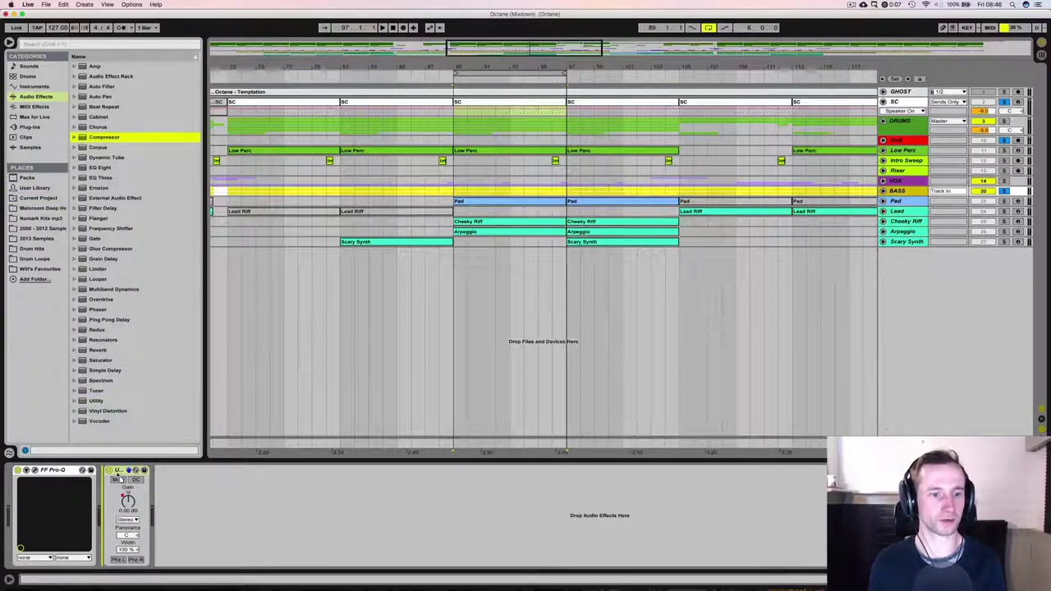
left_click_drag(117, 471, 27, 471)
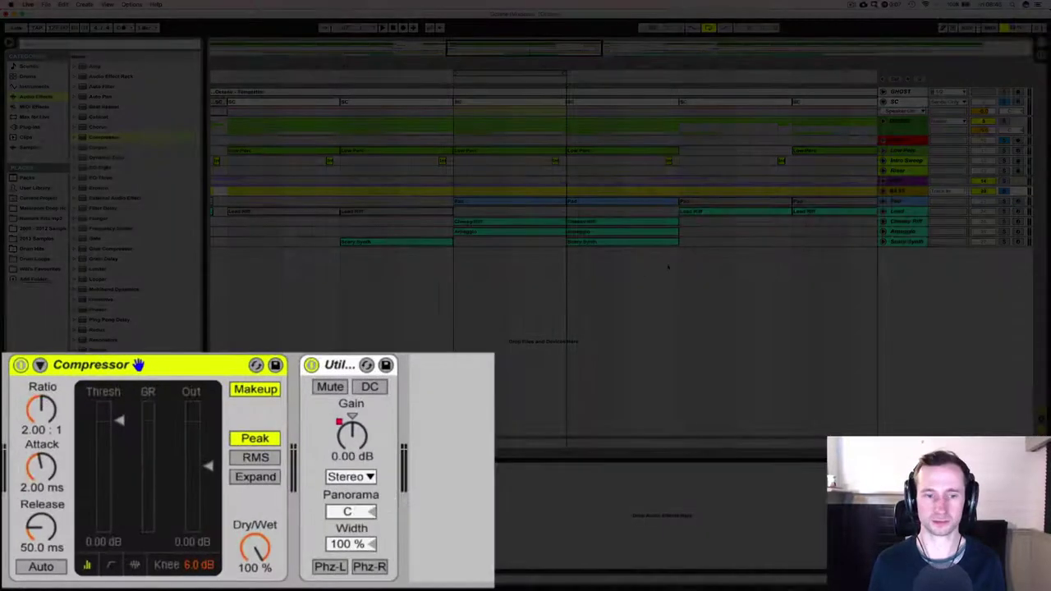
- Enable the Compressor's sidechain with Audio From set to SC, then start playback
left_click(39, 365)
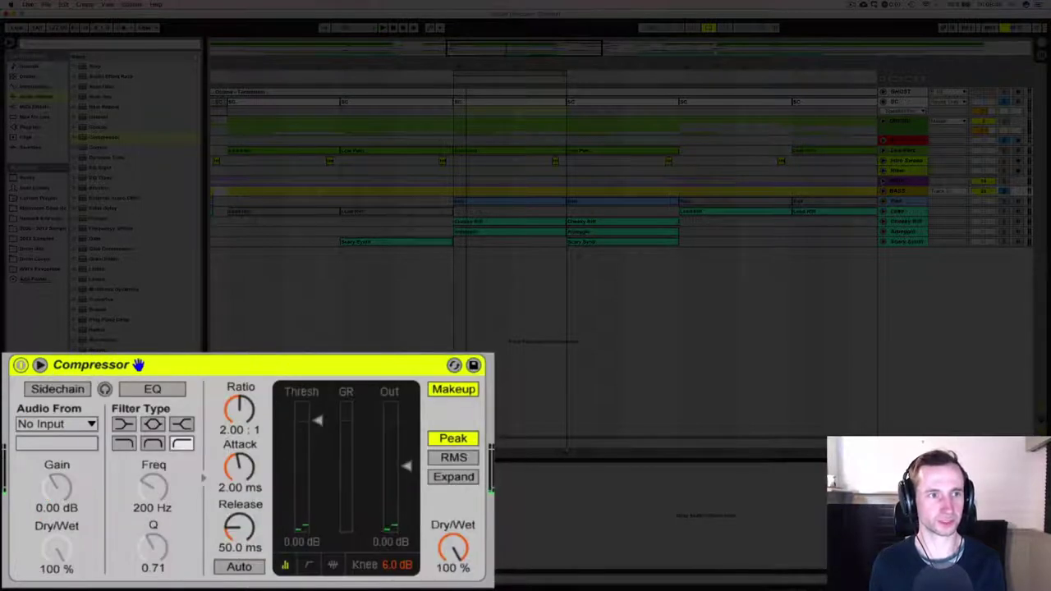
key("super+alt+b")
left_click(57, 390)
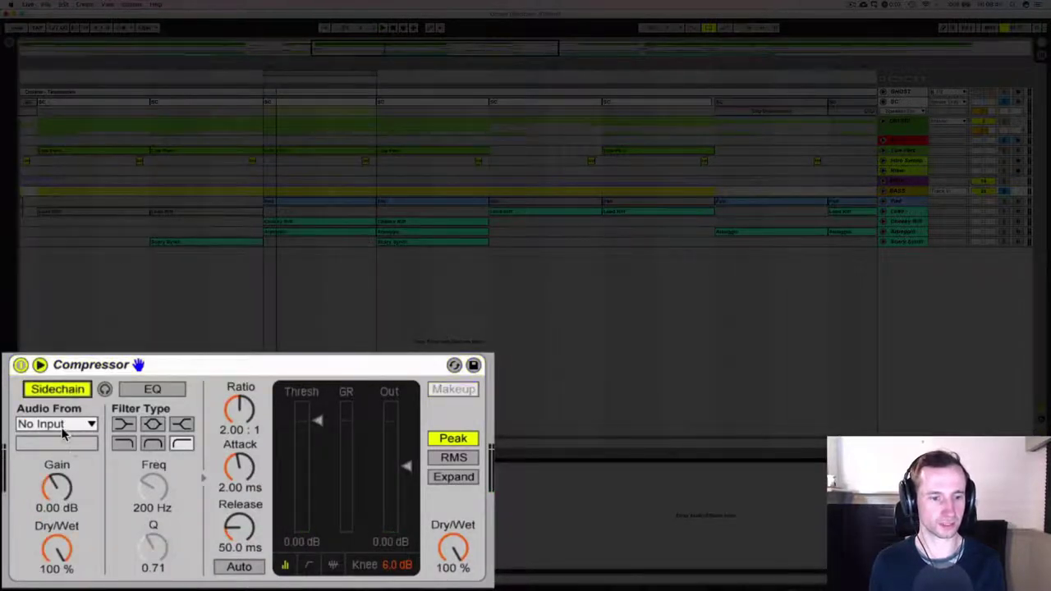
left_click(71, 424)
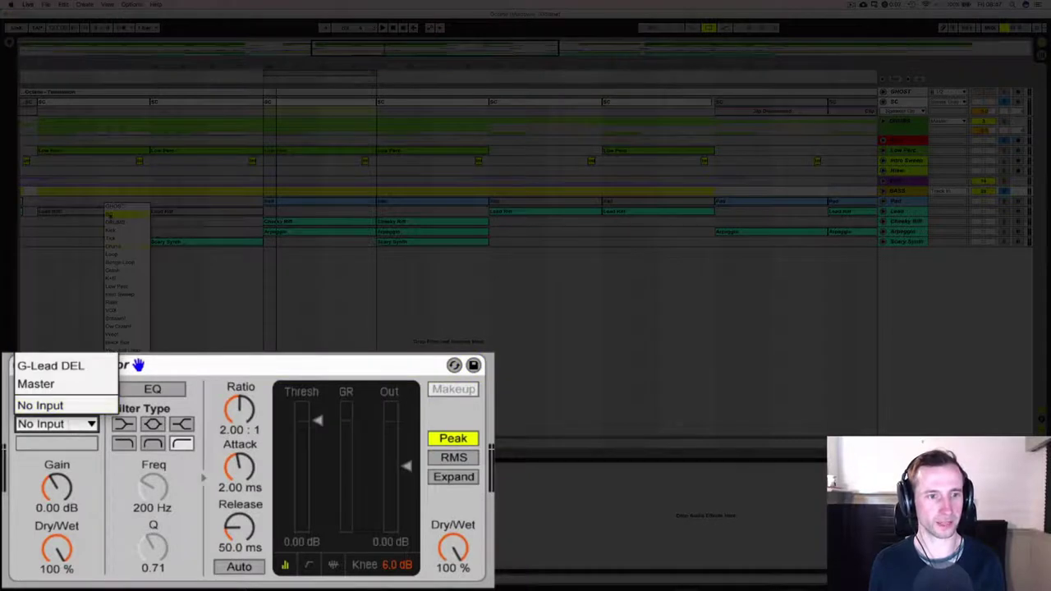
left_click(115, 214)
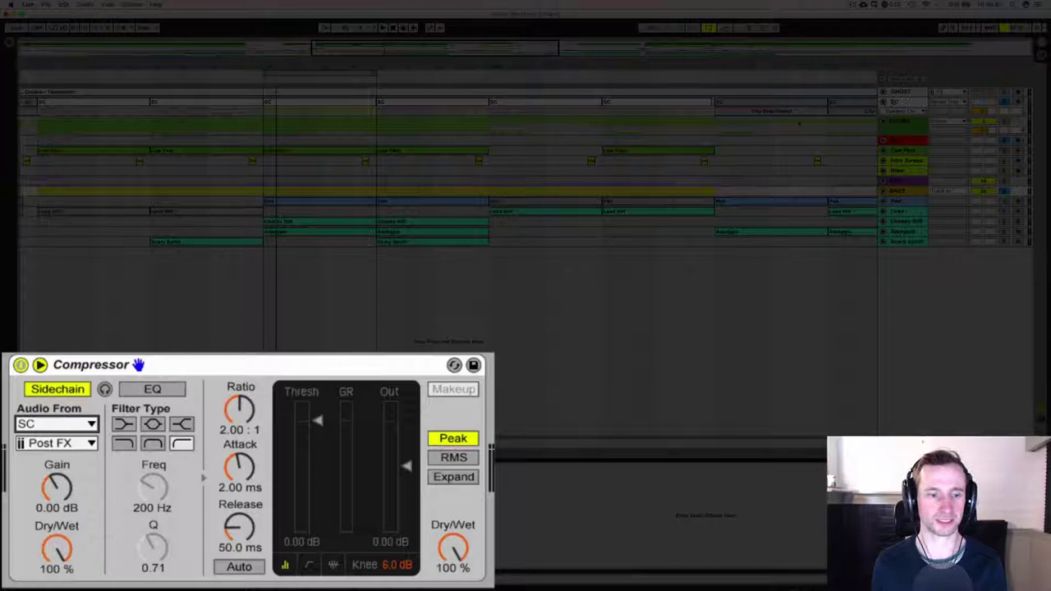
key("space")
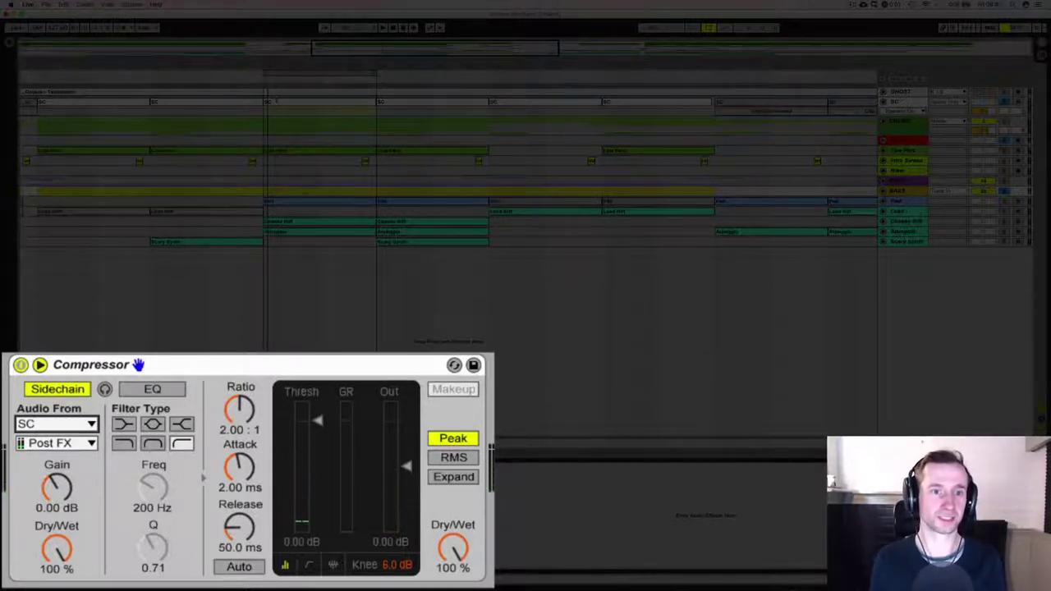
- Set the Compressor to threshold -inf dB, attack 0.01 ms and ratio inf:1
left_click(315, 425)
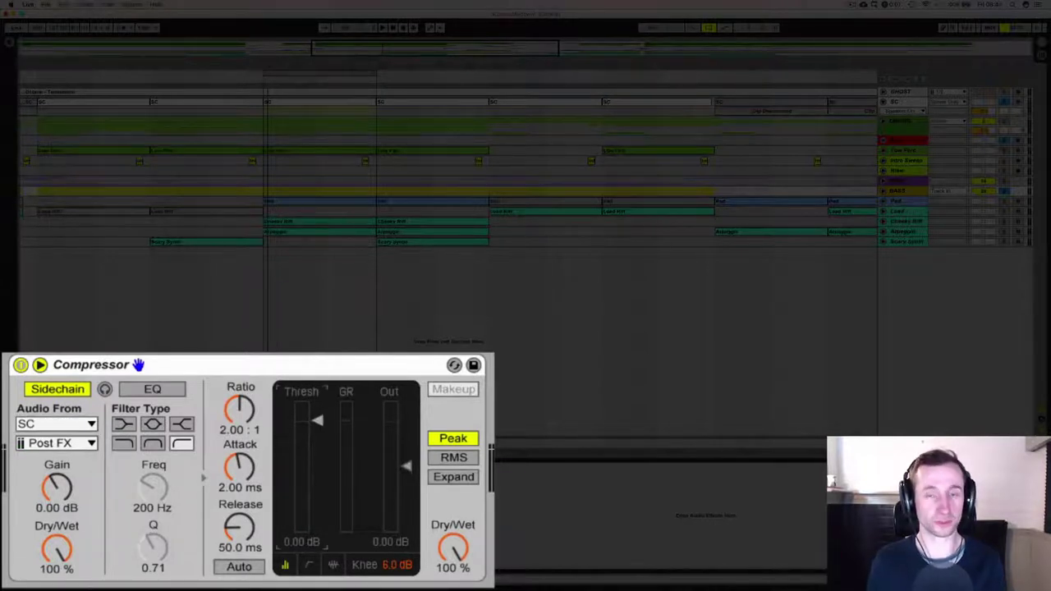
left_click_drag(316, 421, 316, 530)
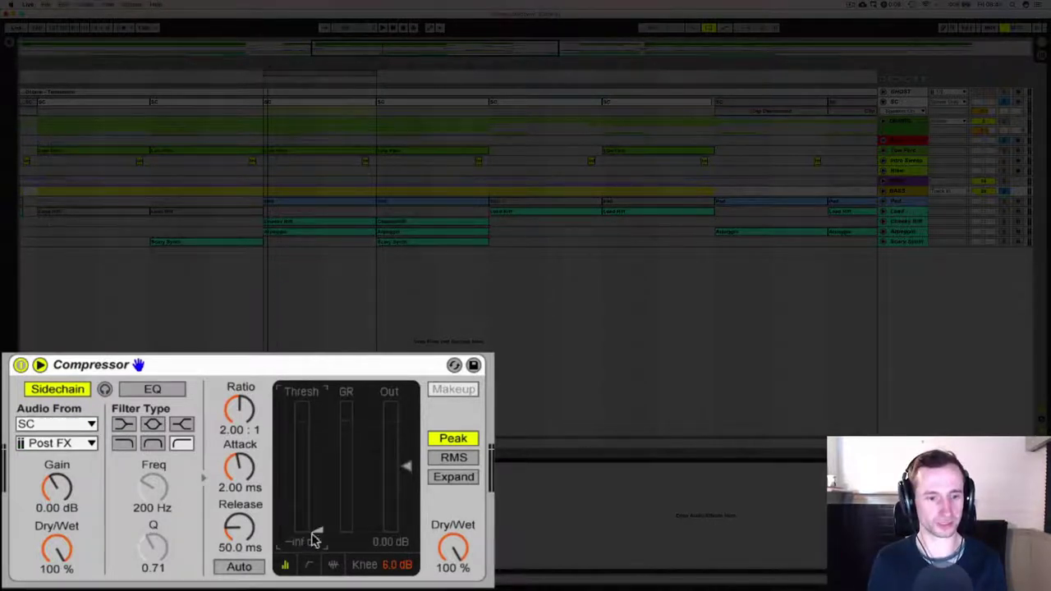
left_click_drag(238, 466, 239, 525)
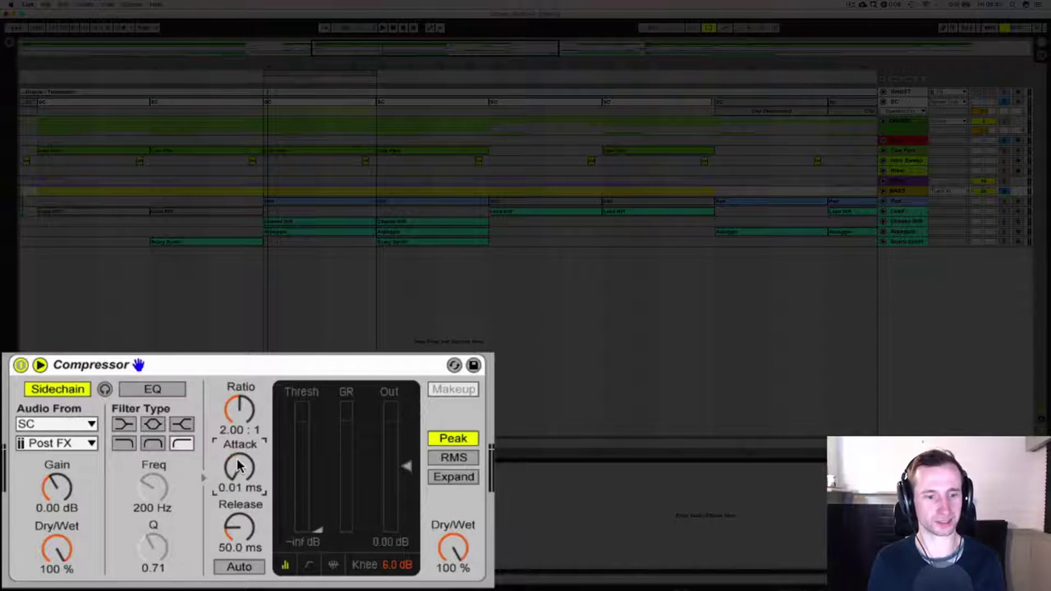
left_click_drag(236, 418, 239, 353)
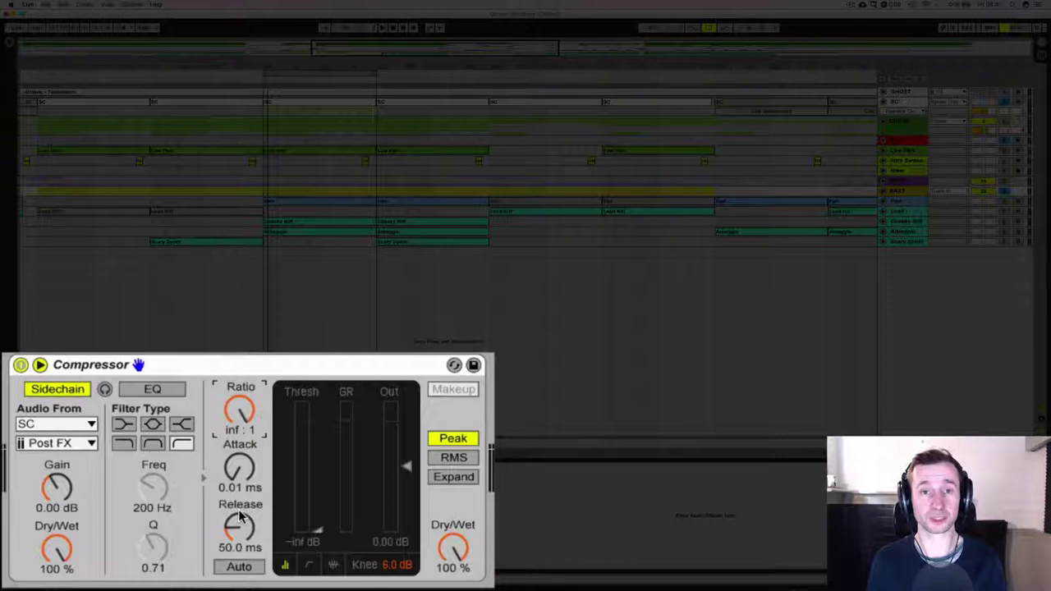
- Adjust the release by ear, settling it at 1.00 ms
left_click_drag(238, 528, 238, 558)
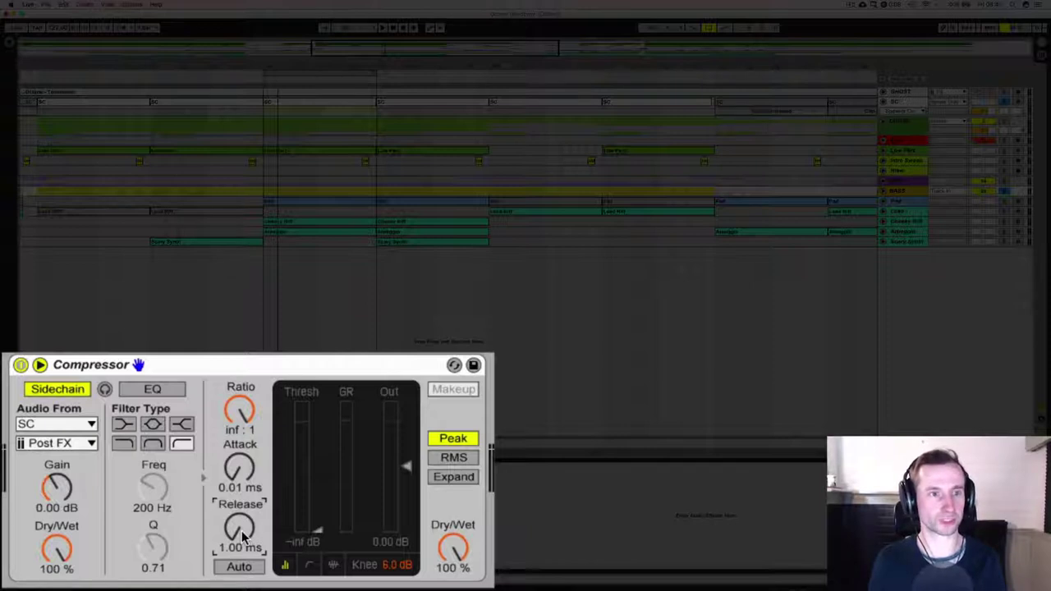
left_click_drag(243, 535, 243, 510)
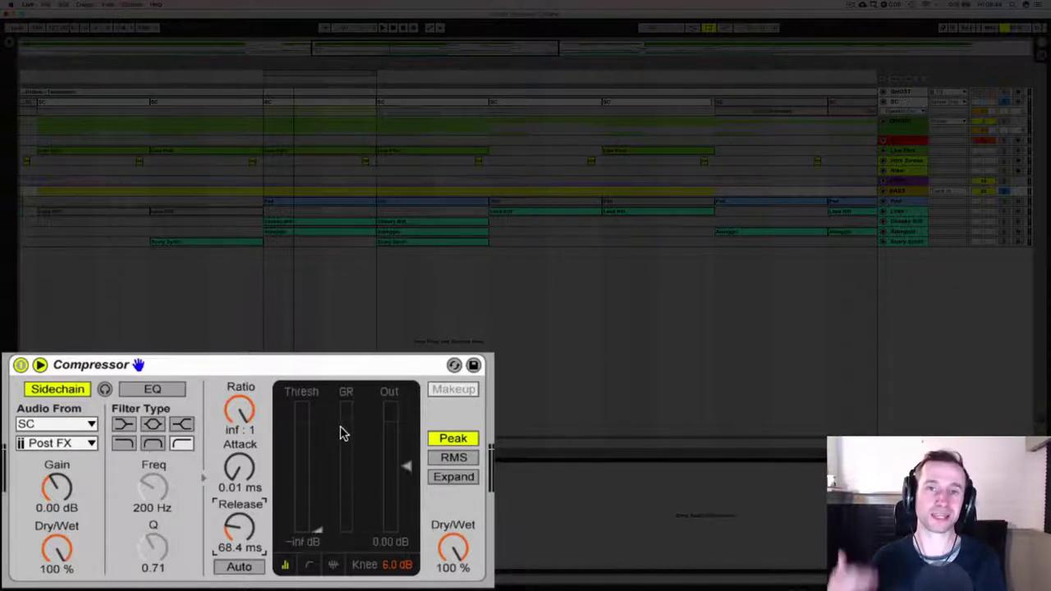
left_click_drag(244, 532, 244, 583)
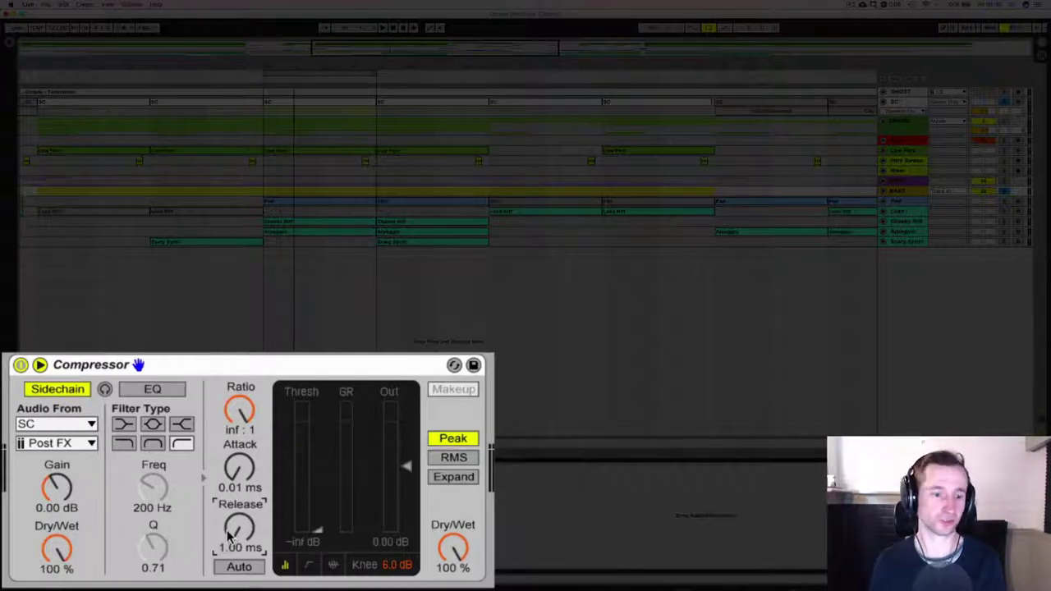
mouse_move(235, 535)
left_mouse_down()
mouse_move(235, 464)
mouse_move(236, 534)
left_mouse_up()
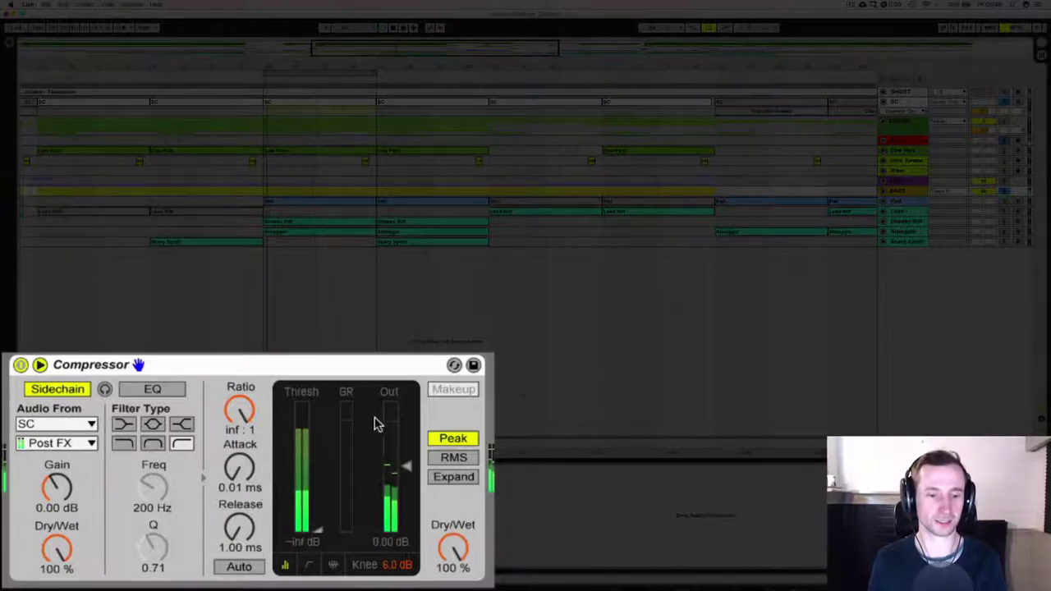
- Raise release to 60.2 ms, sweep Dry/Wet to 0% and back to 100%, and ease ratio to 1.47:1
left_click_drag(239, 529, 240, 490)
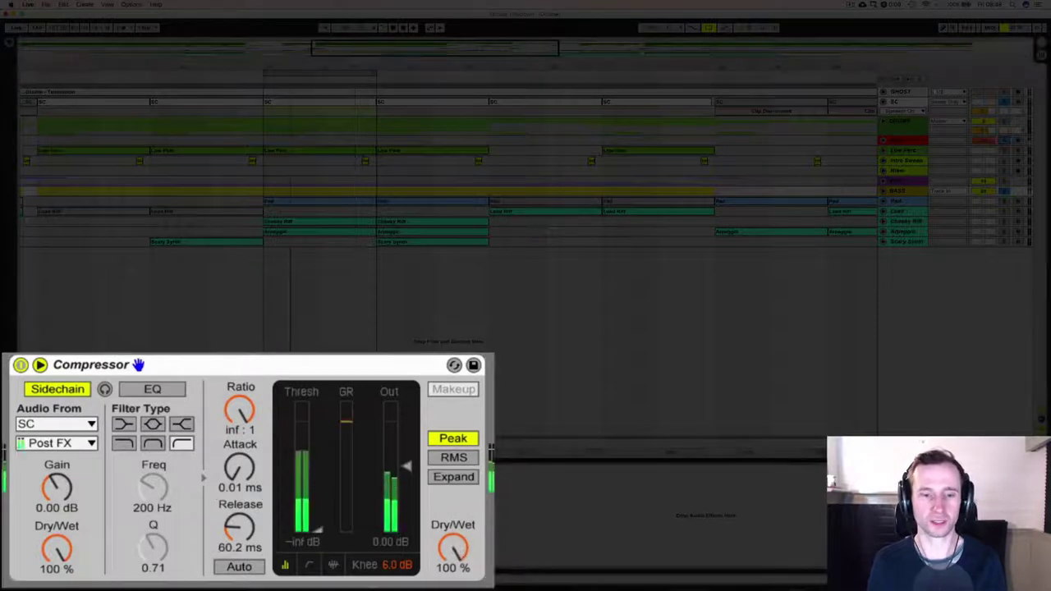
mouse_move(454, 547)
left_mouse_down()
mouse_move(448, 555)
mouse_move(448, 542)
left_mouse_up()
mouse_move(238, 409)
left_mouse_down()
mouse_move(239, 443)
mouse_move(238, 426)
left_mouse_up()
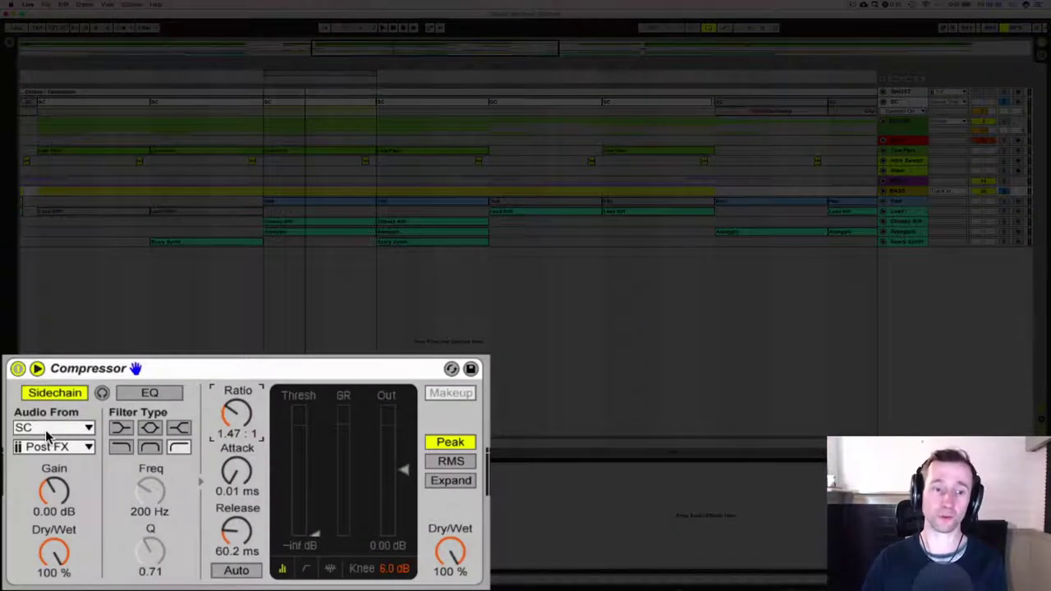
left_click(46, 430)
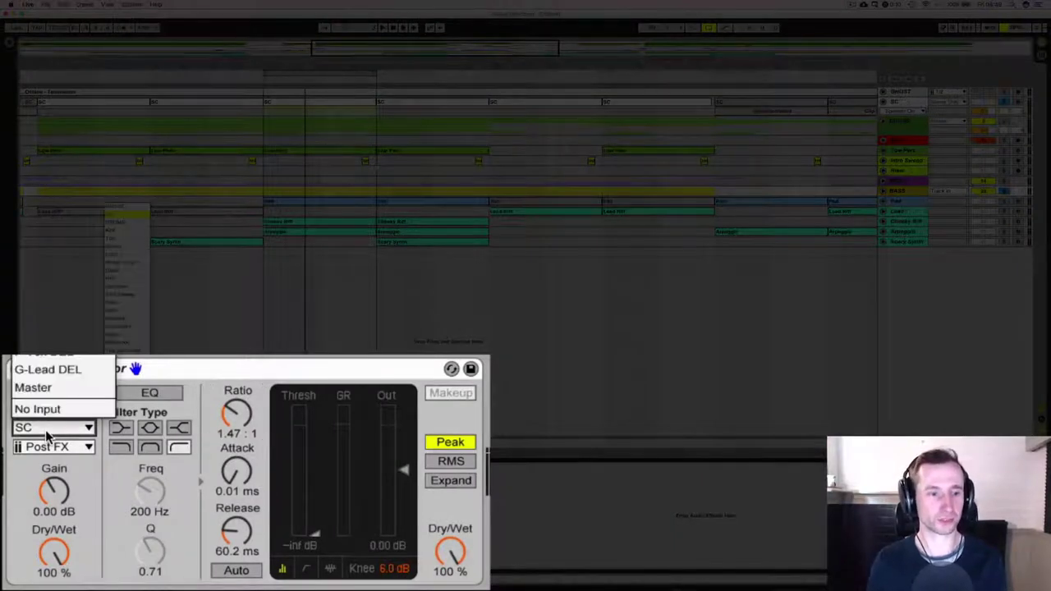
- Switch the sidechain source to Kick, play, and shorten release to 19.8 ms
left_click(130, 232)
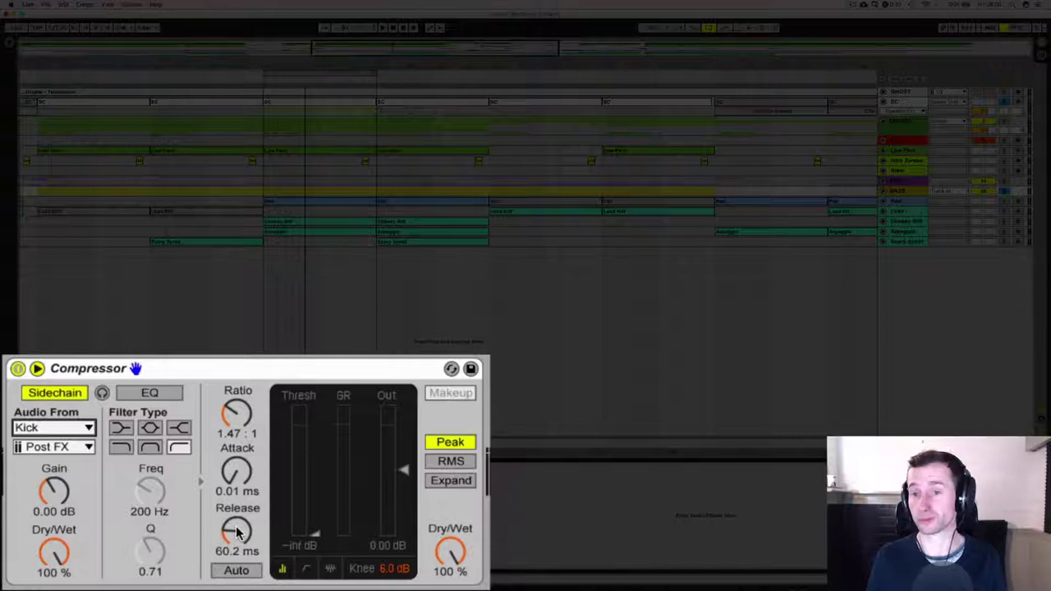
key("space")
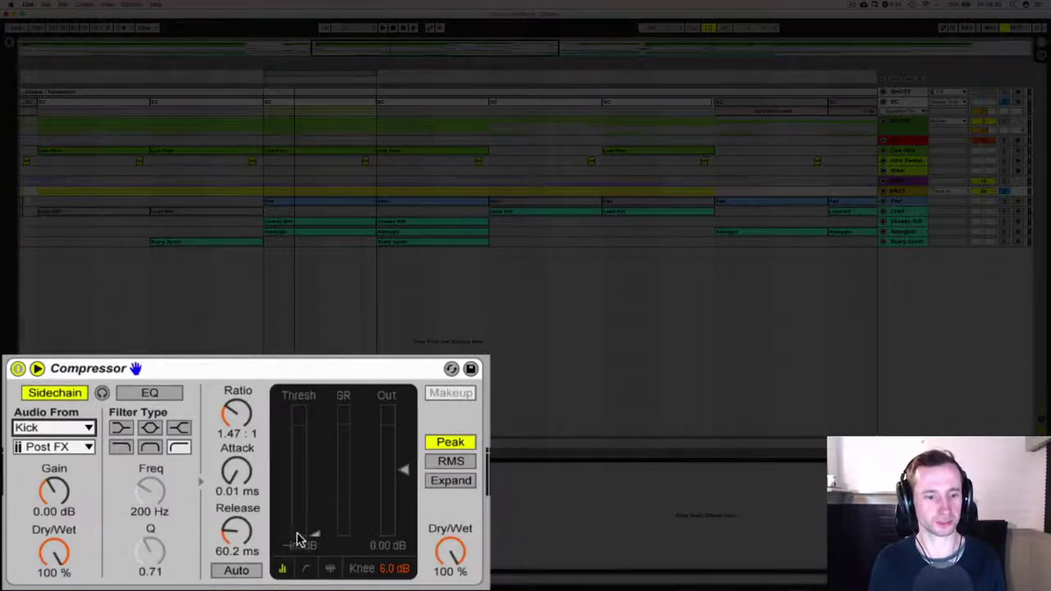
key("space")
left_click_drag(237, 527, 243, 532)
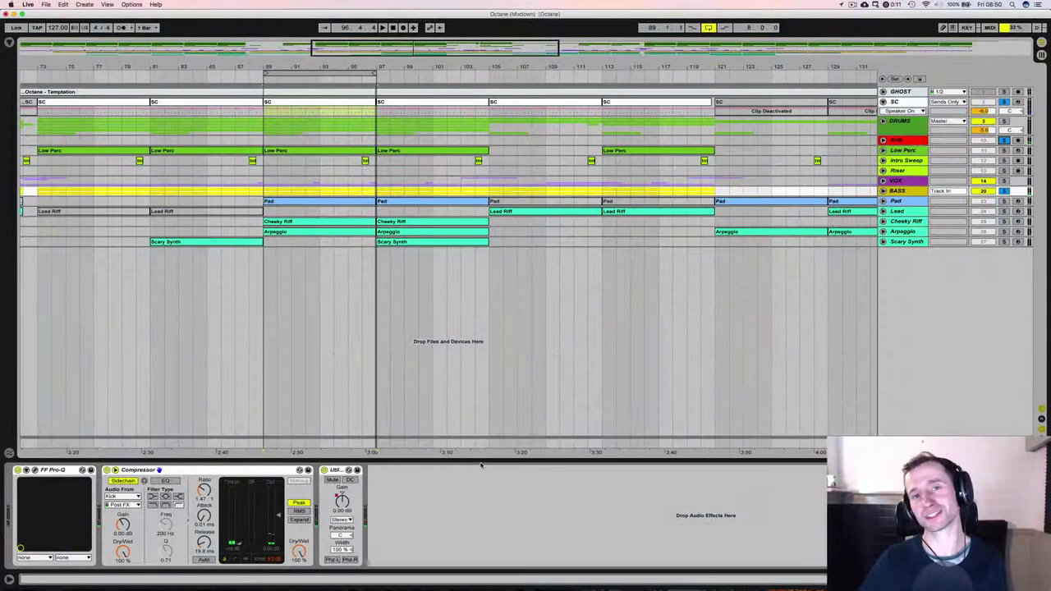
- Swap the bass Compressor for the Xfer LFOTool plug-in
left_click(9, 41)
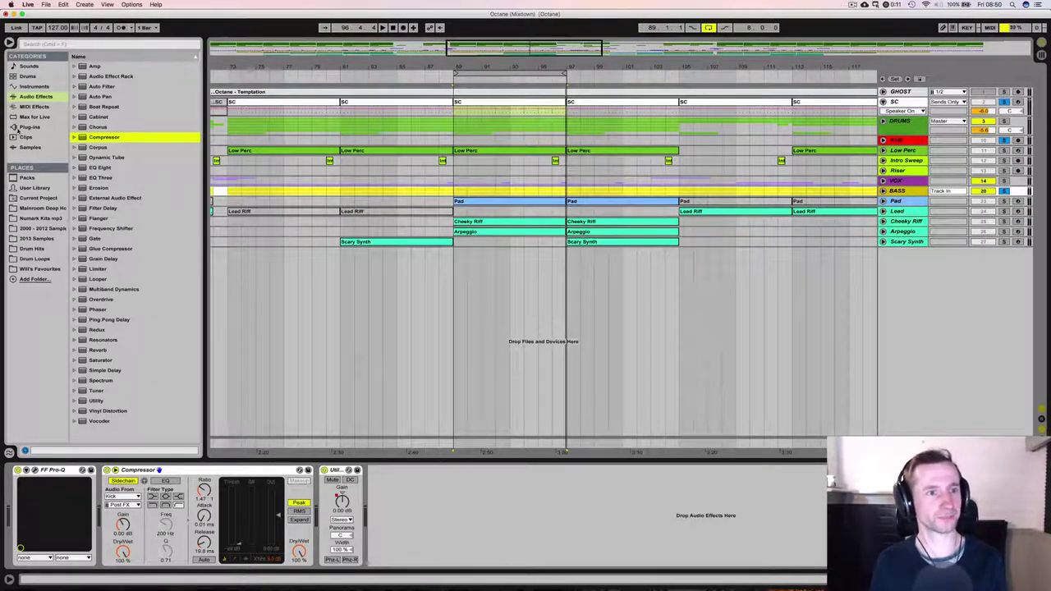
left_click(17, 128)
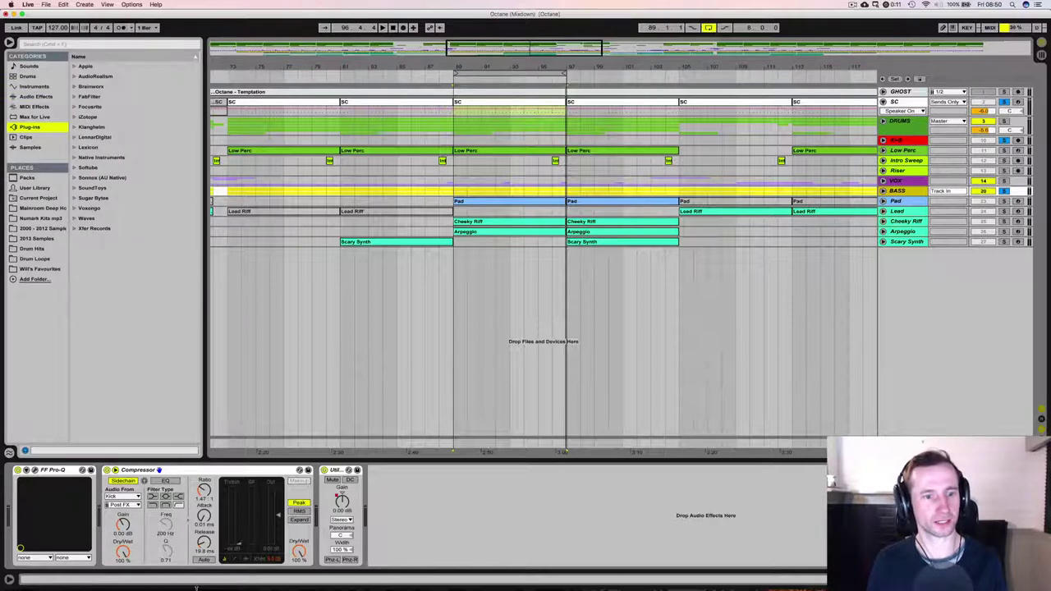
left_click(226, 469)
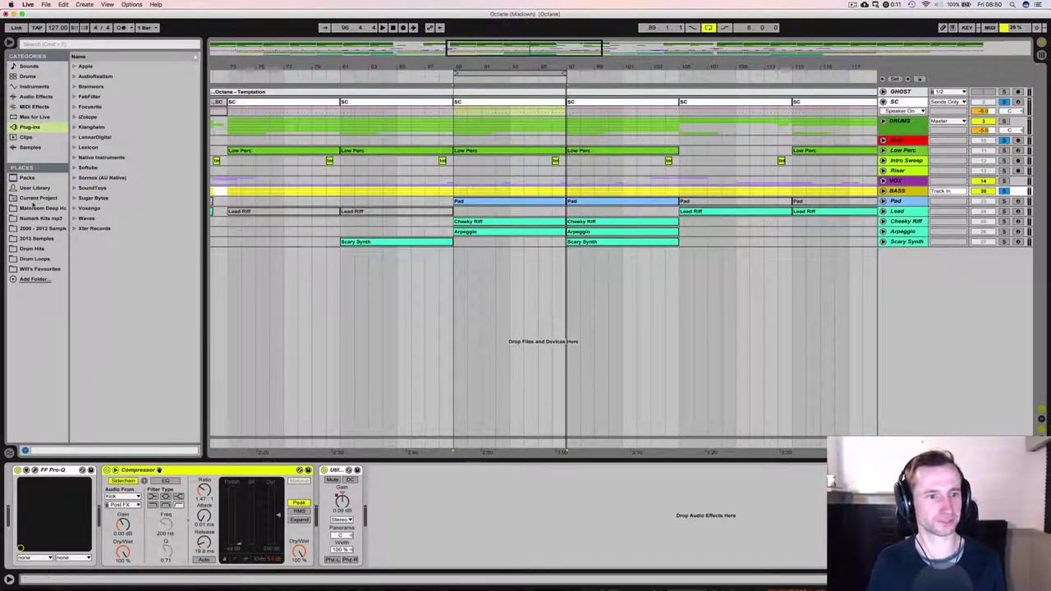
key("Delete")
left_click(74, 229)
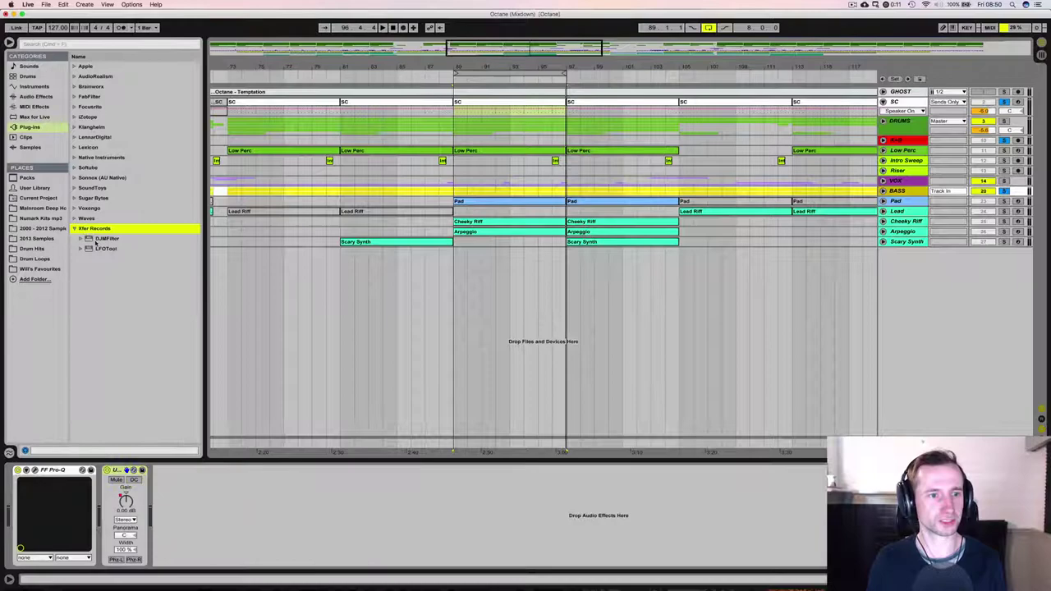
left_click(103, 248)
left_click_drag(97, 452, 97, 490)
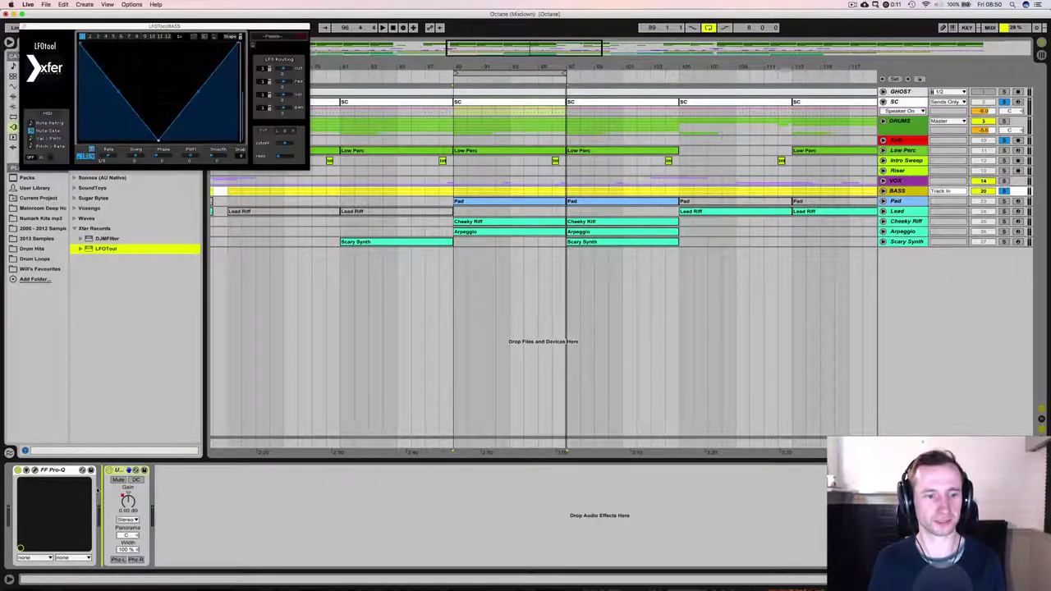
- Route LFOTool fully to volume (100) and redraw its curve as a rising ramp
left_click_drag(164, 26, 488, 210)
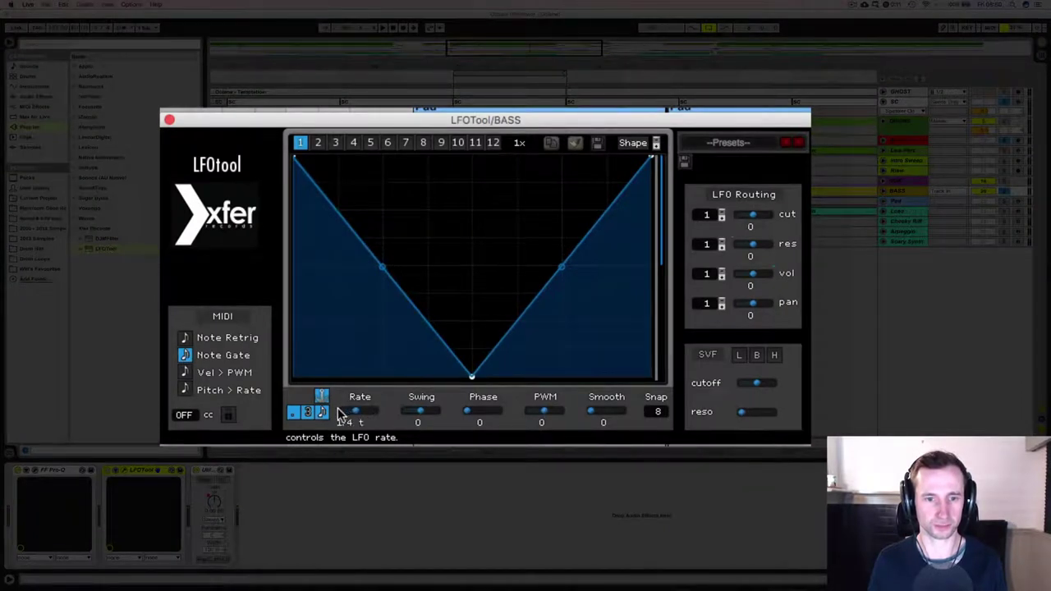
left_click_drag(752, 273, 768, 274)
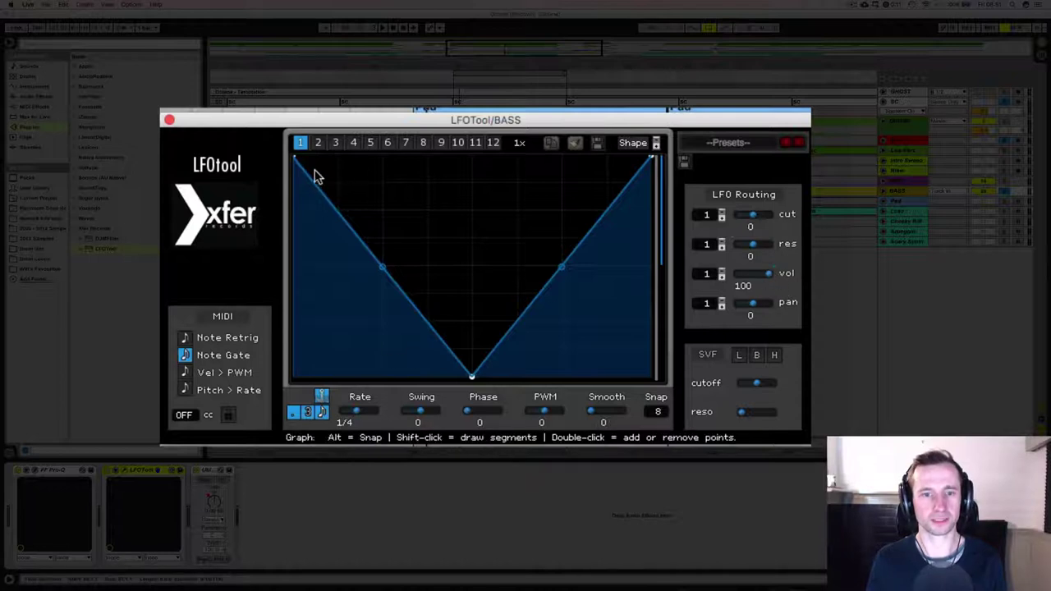
left_click_drag(296, 157, 281, 436)
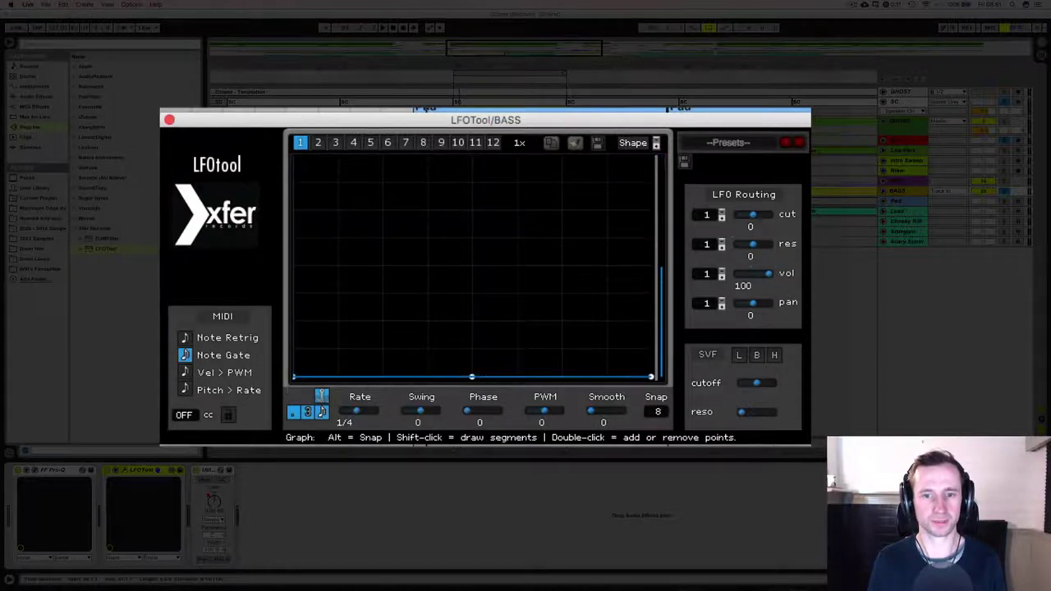
left_click_drag(471, 376, 651, 159)
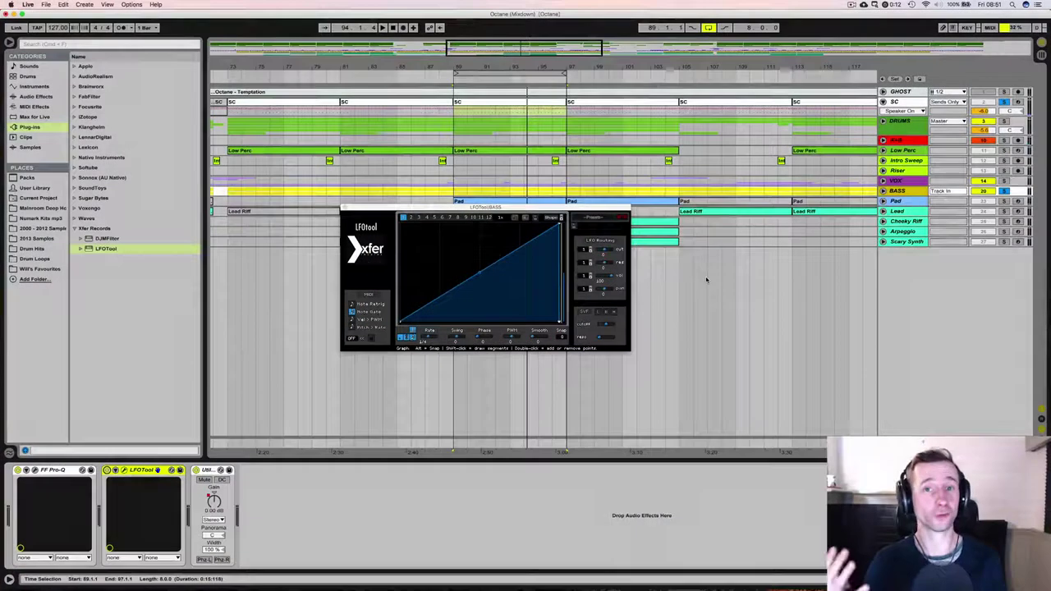
- Close and remove LFOTool from the BASS track
left_click(346, 208)
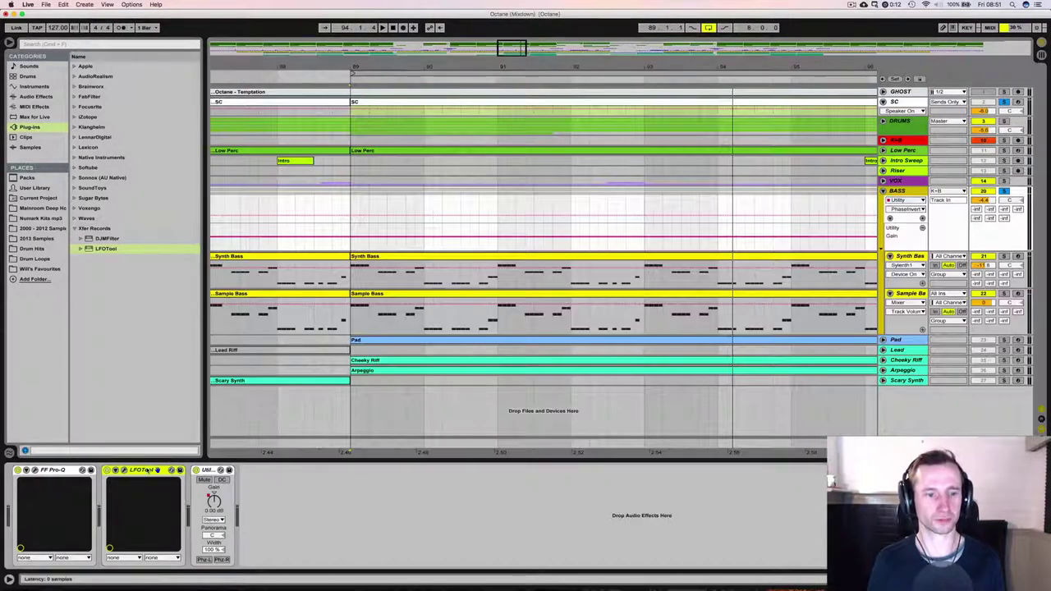
left_click(138, 472)
key("Delete")
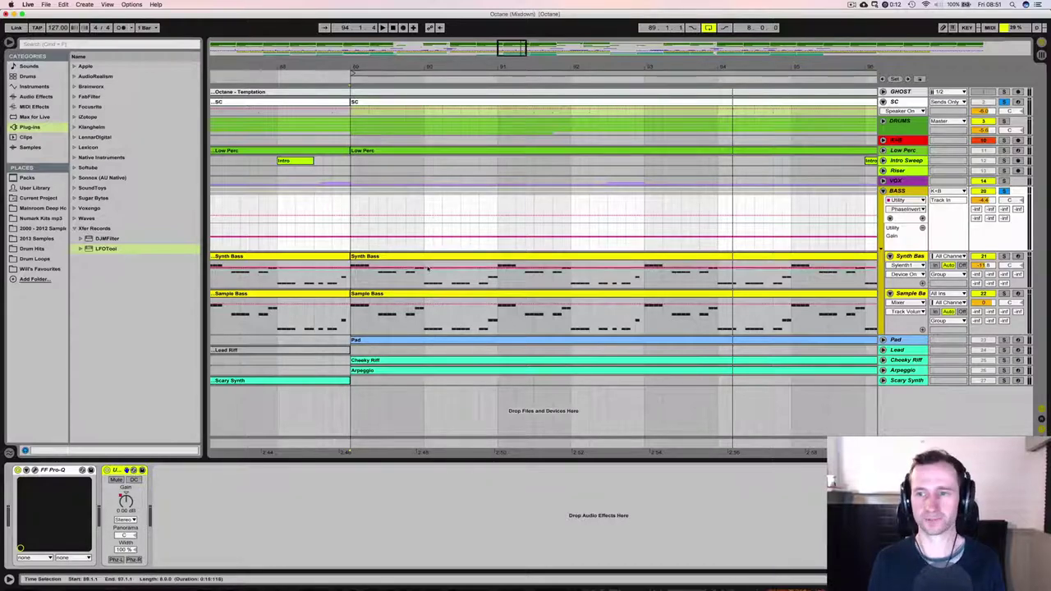
- Duplicate the one-beat Utility Gain ramp at bar 89 across the bar and play it
left_click_drag(364, 71, 377, 191)
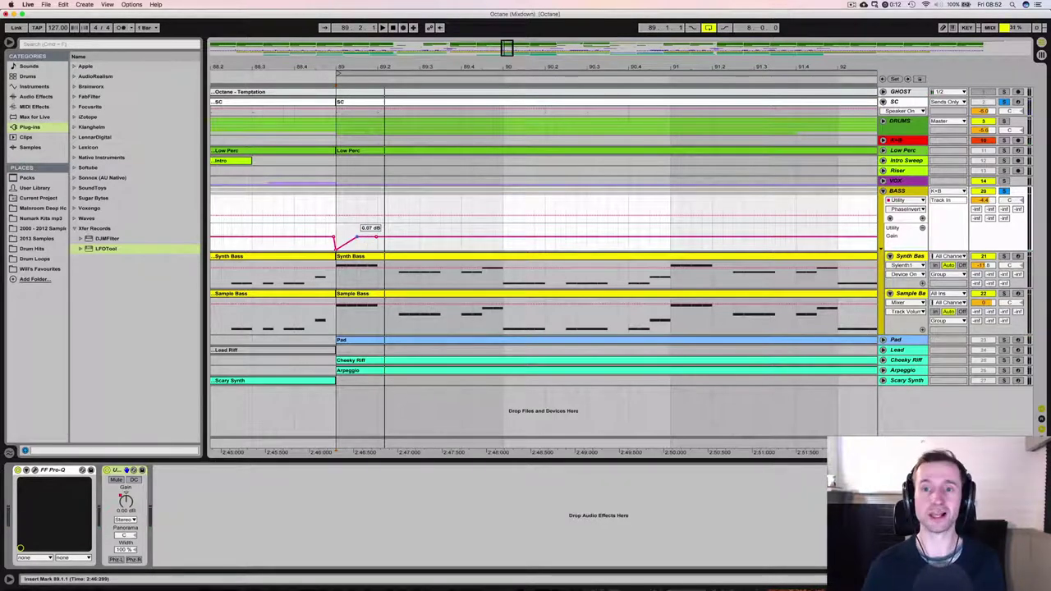
left_click_drag(375, 235, 336, 247)
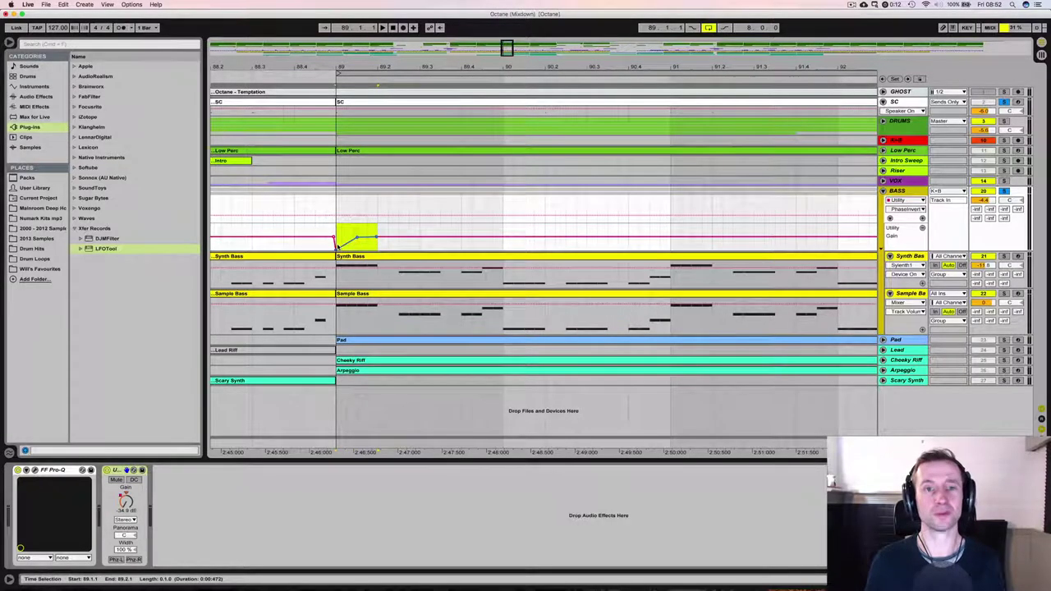
key("super+d")
key("super+d")
key("super+d")
left_click(338, 235)
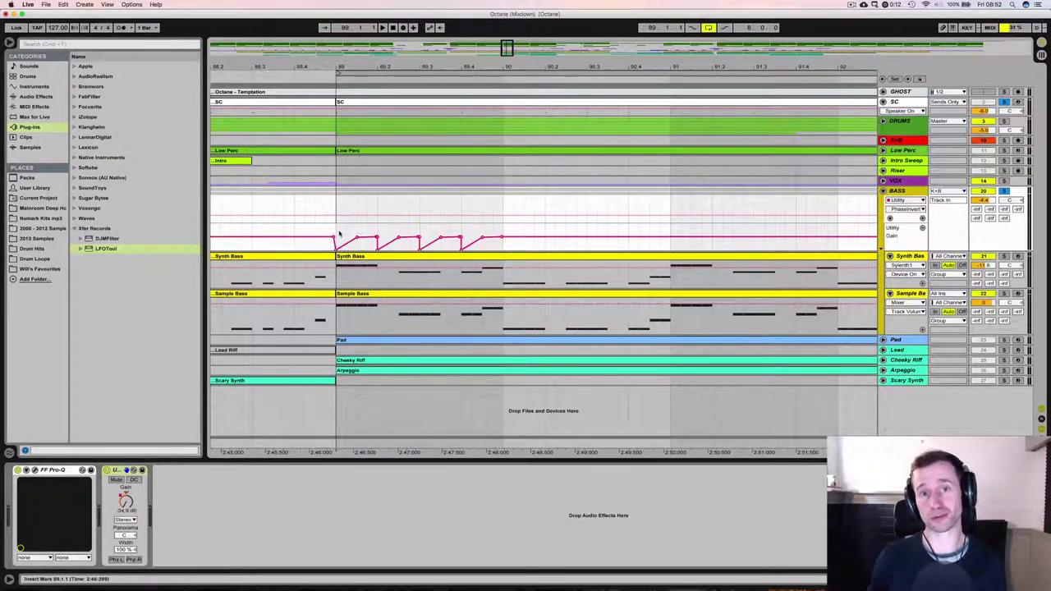
key("space")
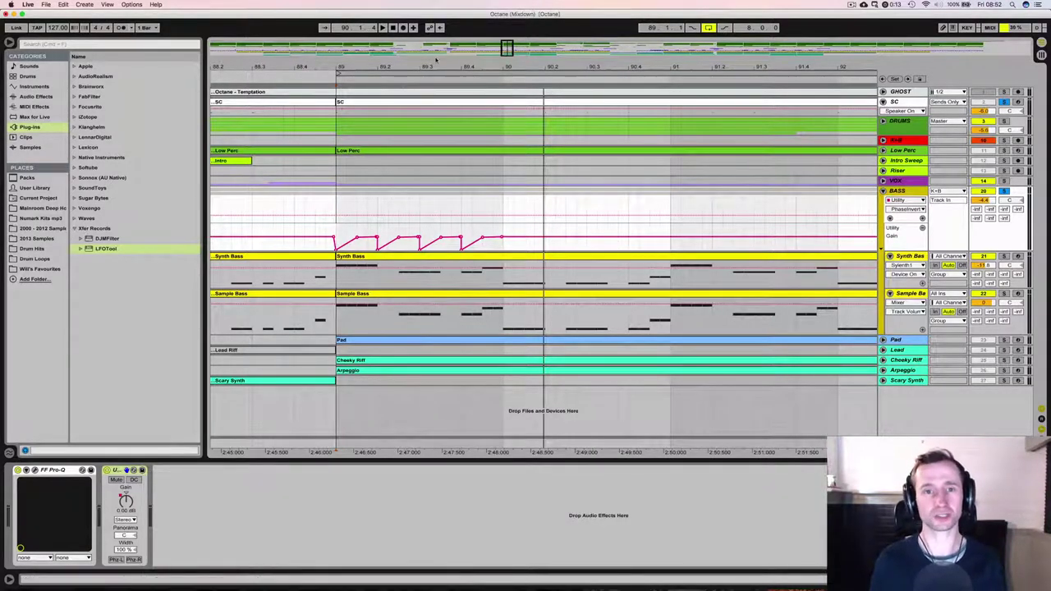
- Zoom out and audition the arrangement from bars 96 and 95
left_click_drag(435, 66, 417, 66)
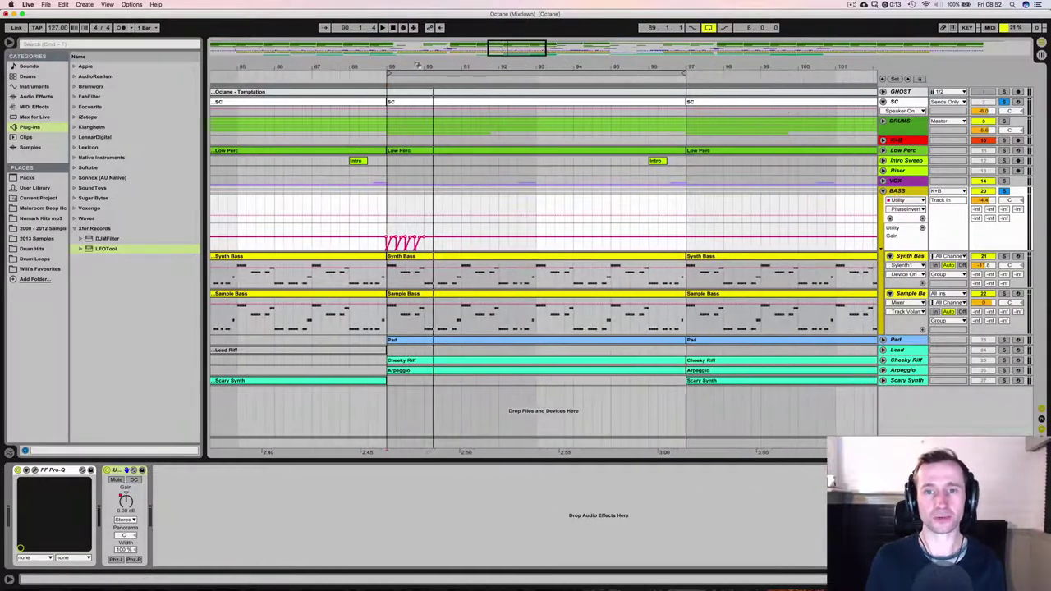
left_click(608, 102)
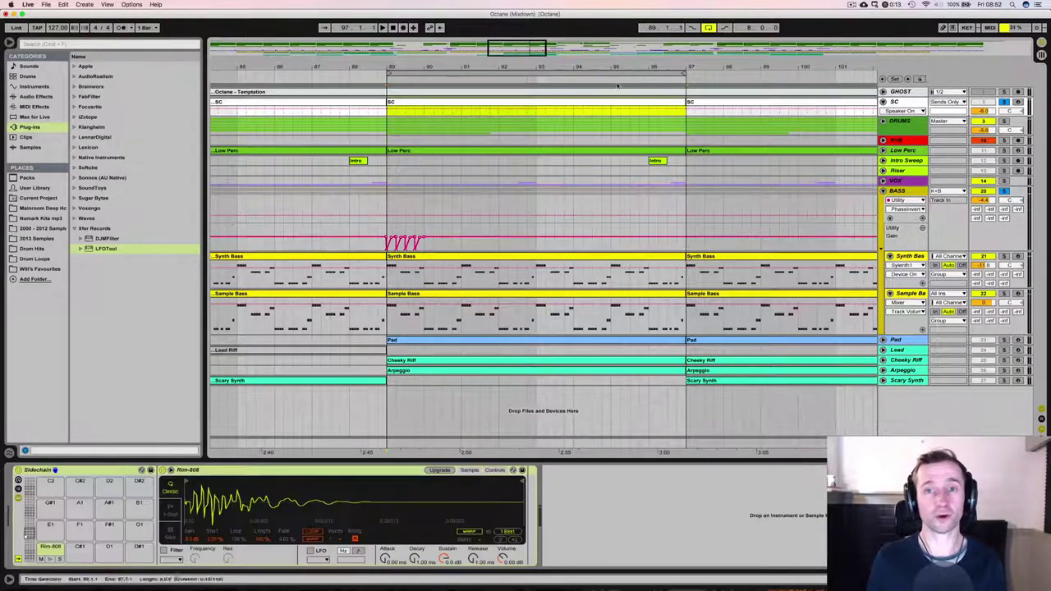
scroll(614, 154, "down", 5)
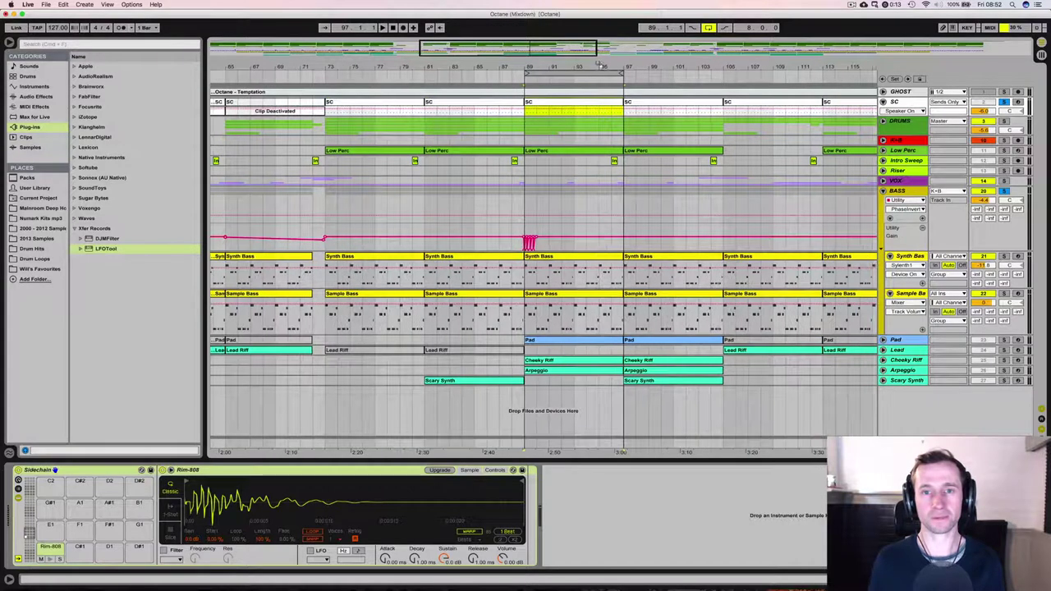
left_click_drag(614, 140, 625, 141)
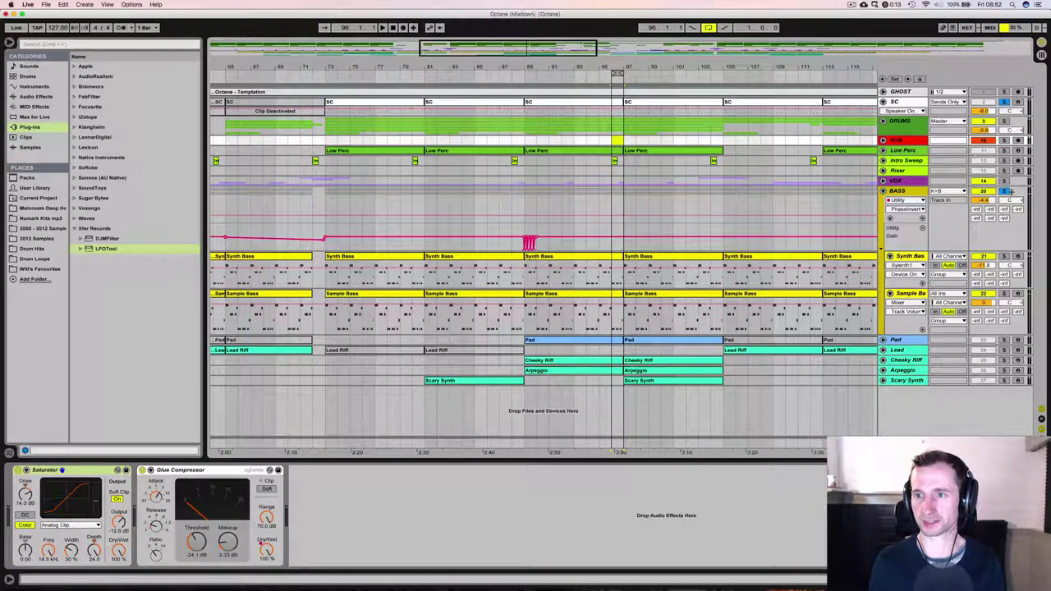
key("space")
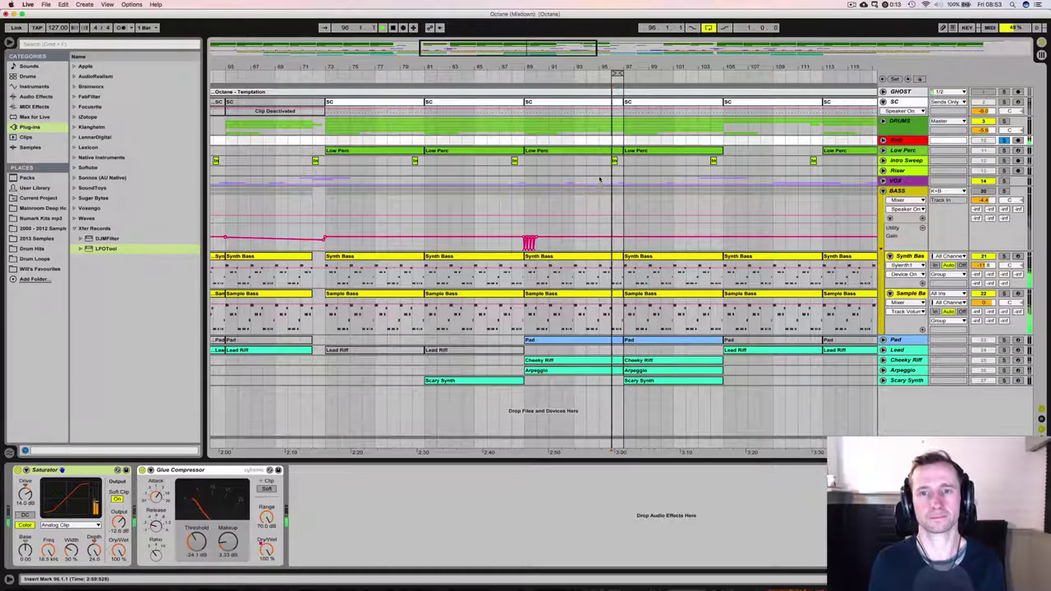
key("space")
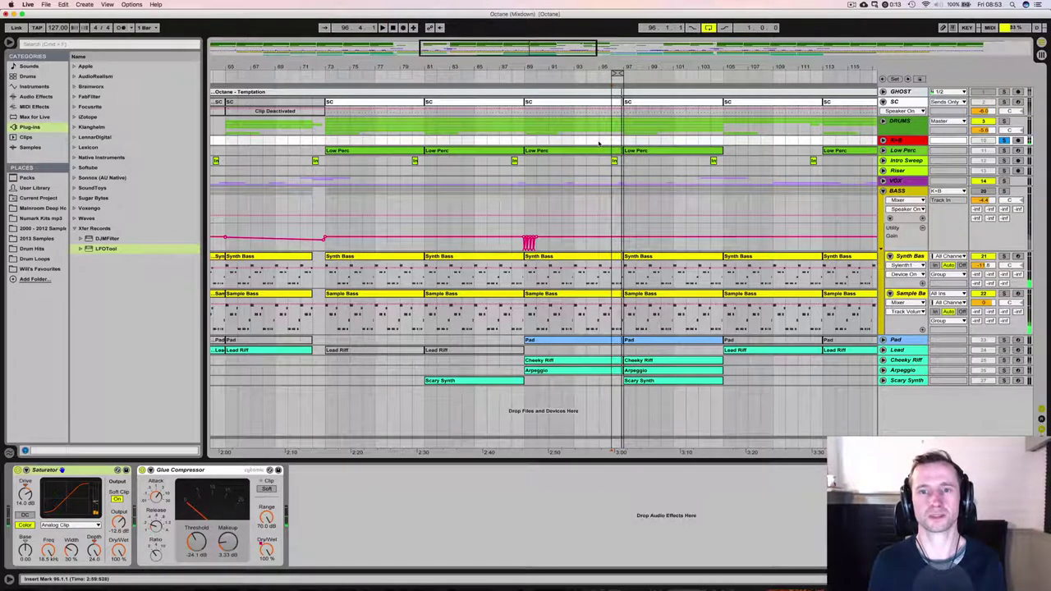
left_click(598, 143)
key("space")
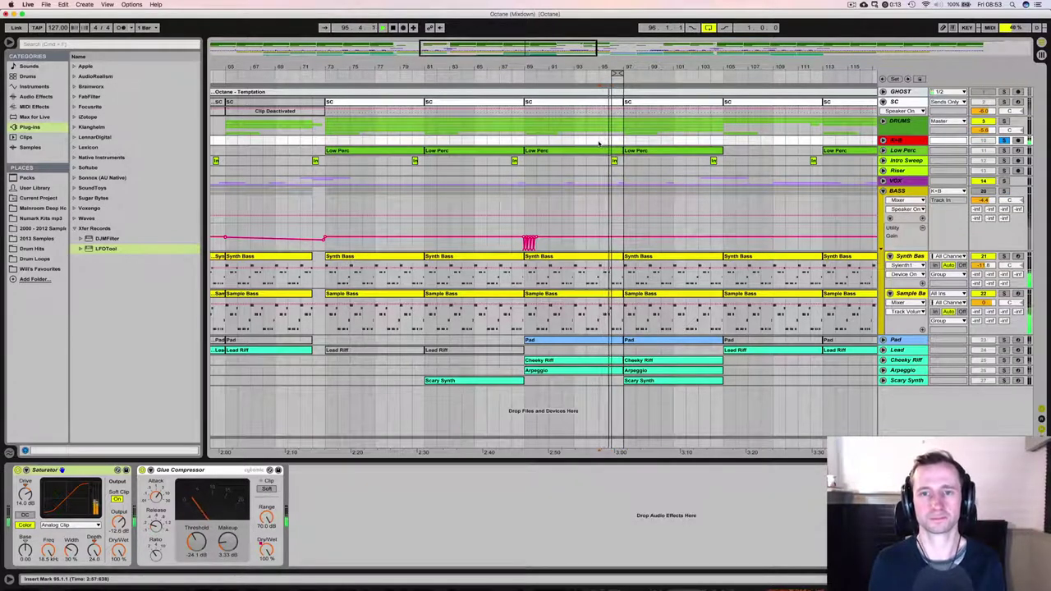
key("space")
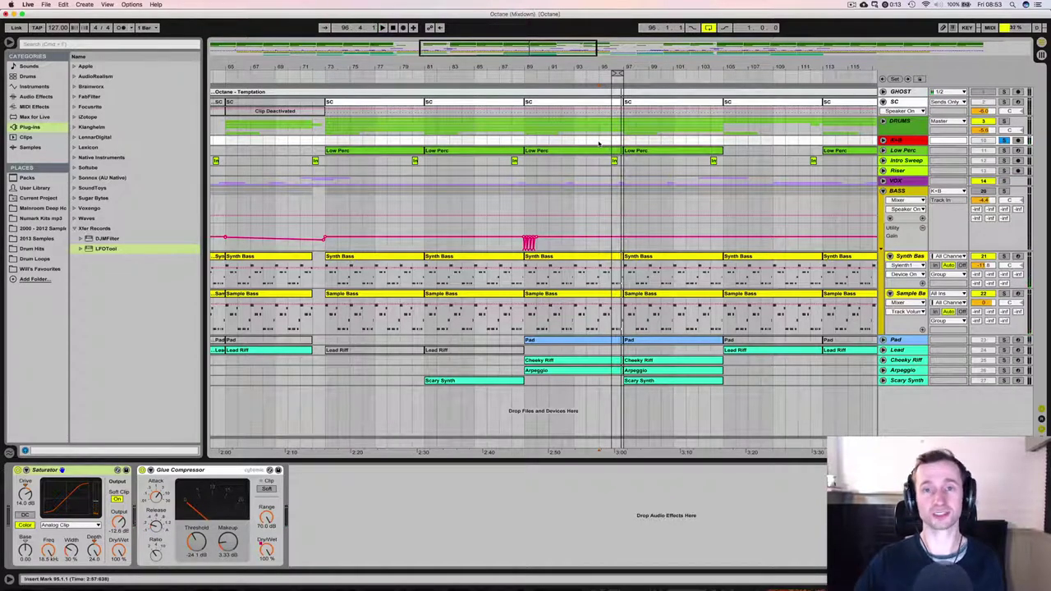
- Open the SC clip at bar 97 to show its Rim-808 notes and play it
left_click(627, 102)
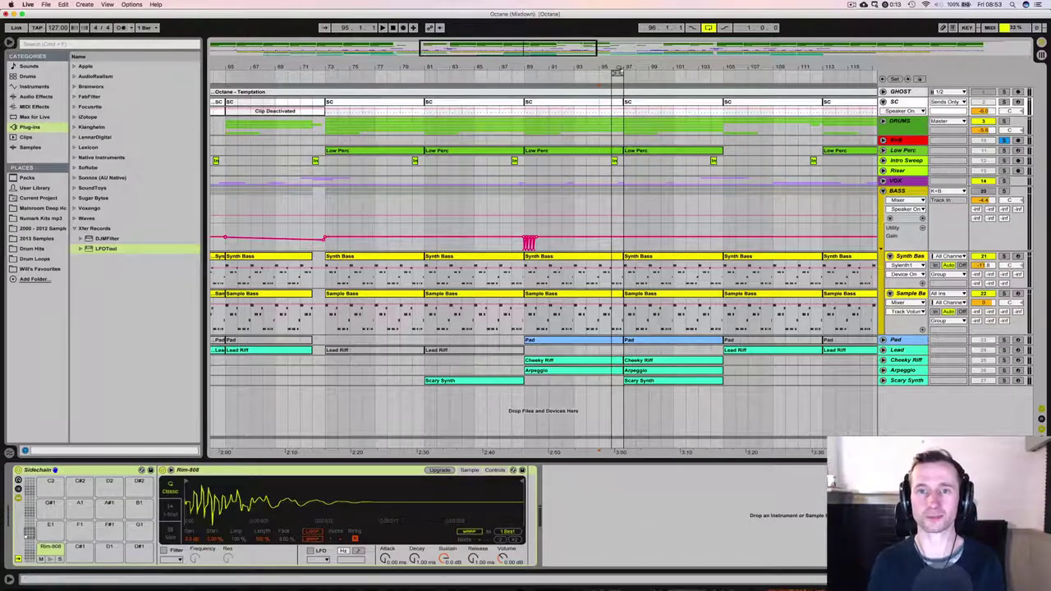
left_click_drag(616, 72, 617, 104)
double_click(617, 105)
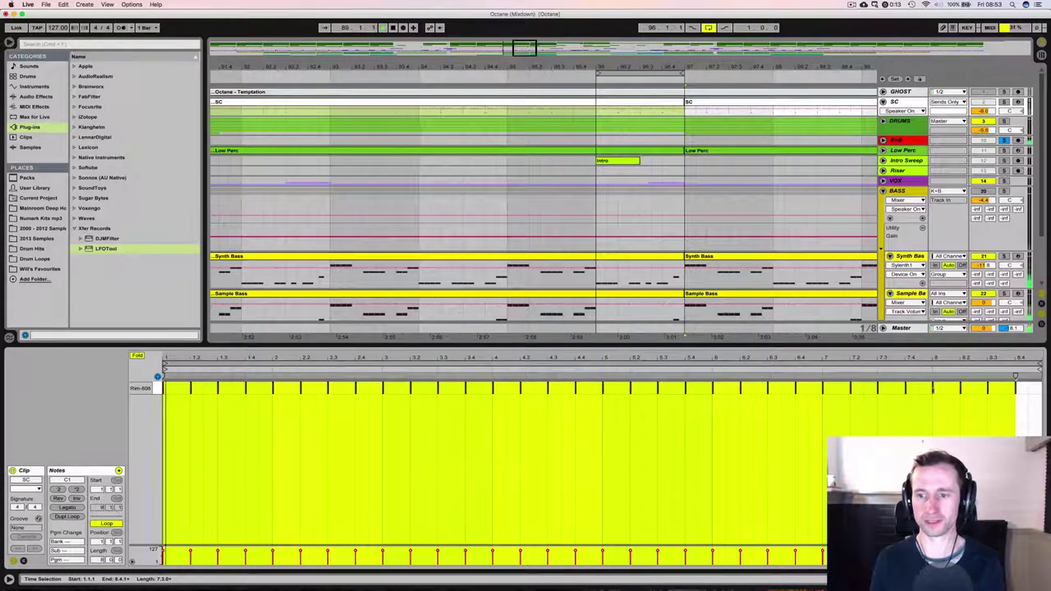
key("space")
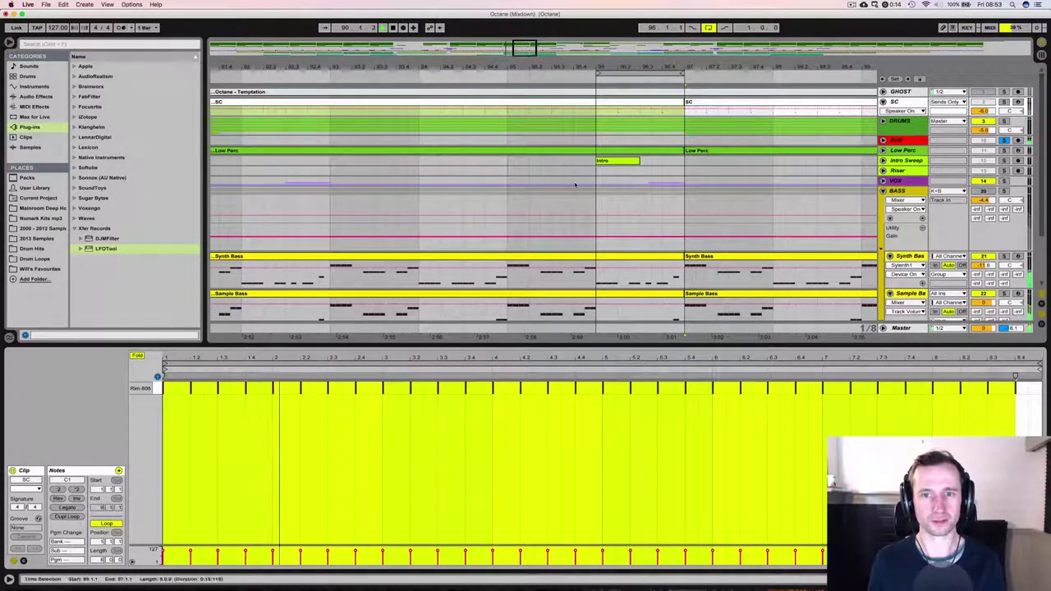
key("space")
left_click(619, 104)
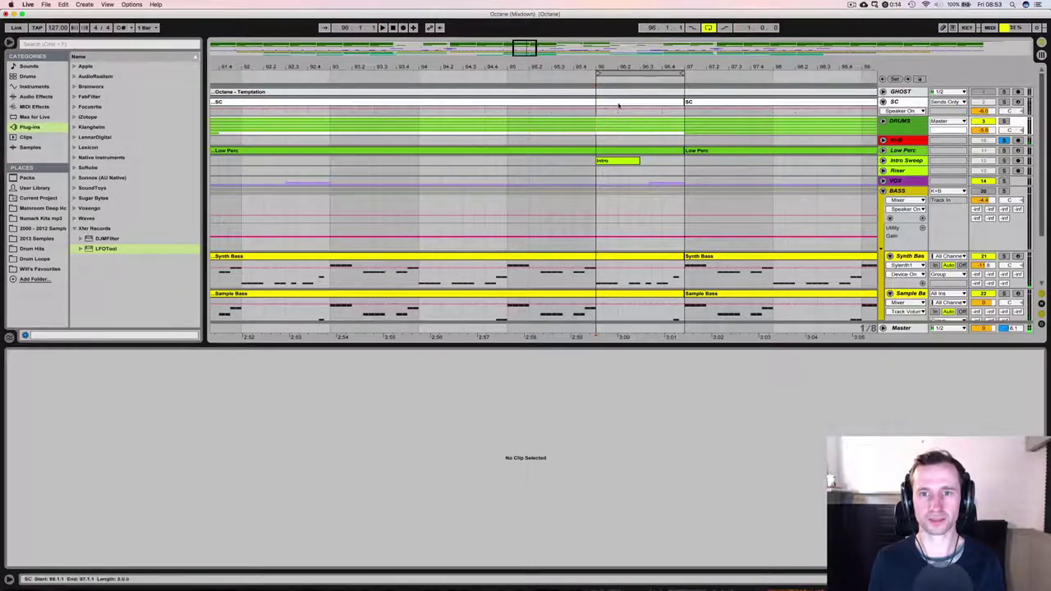
left_click(618, 102)
key("space")
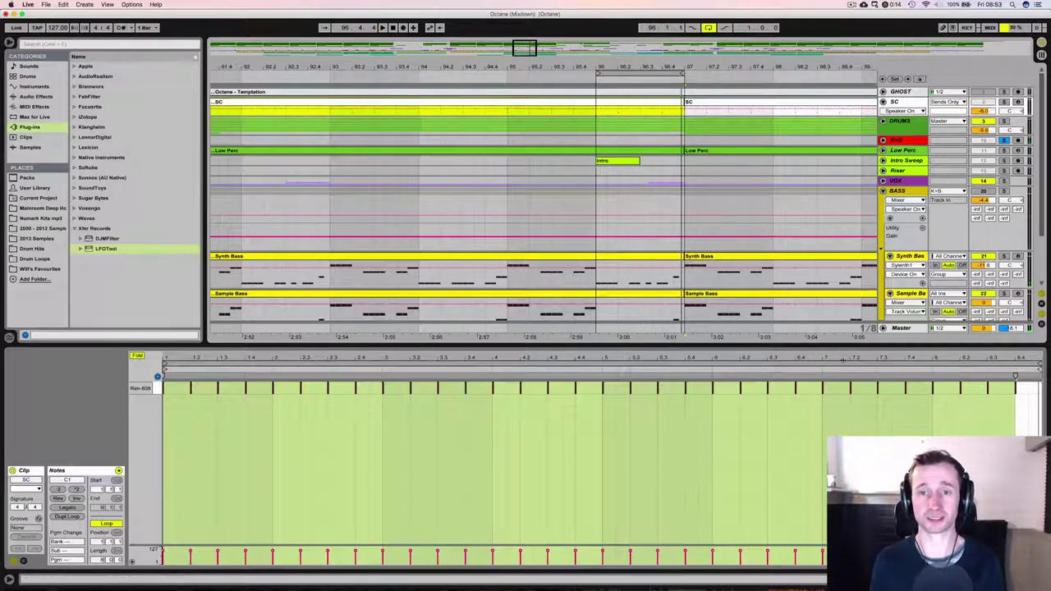
- Delete the SC trigger clips at bars 57 and 65
key("minus")
key("minus")
key("minus")
key("minus")
key("minus")
key("minus")
key("minus")
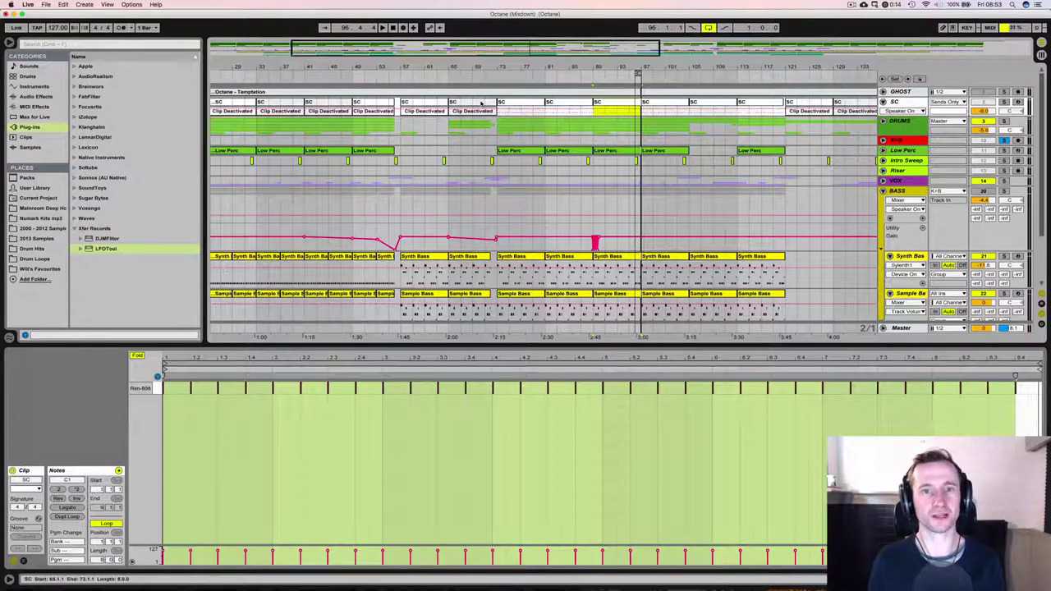
left_click(452, 101)
left_click(437, 101)
left_click(464, 104)
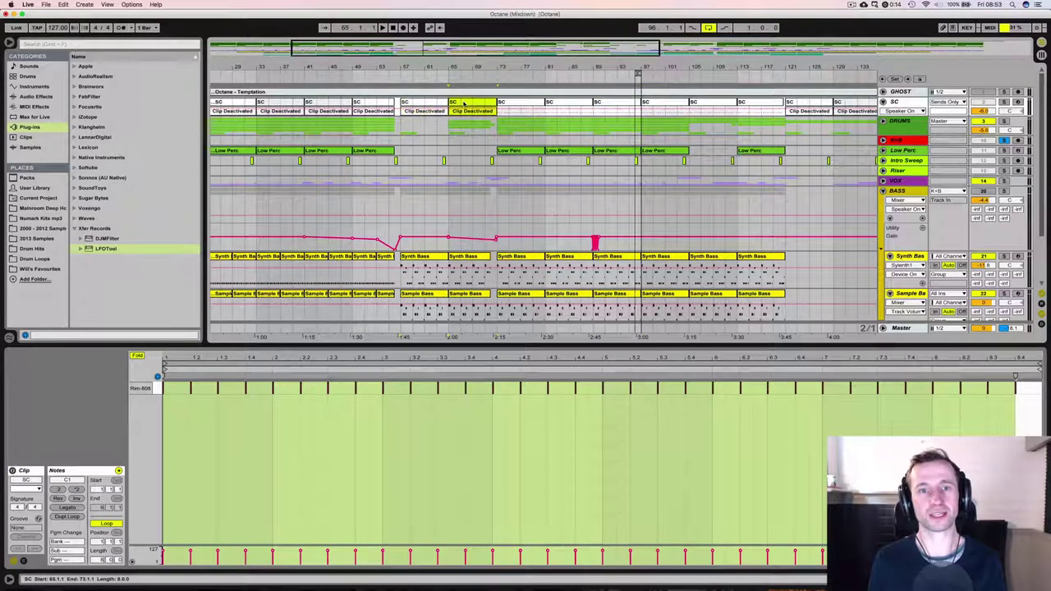
key("Delete")
left_click(434, 104)
key("Delete")
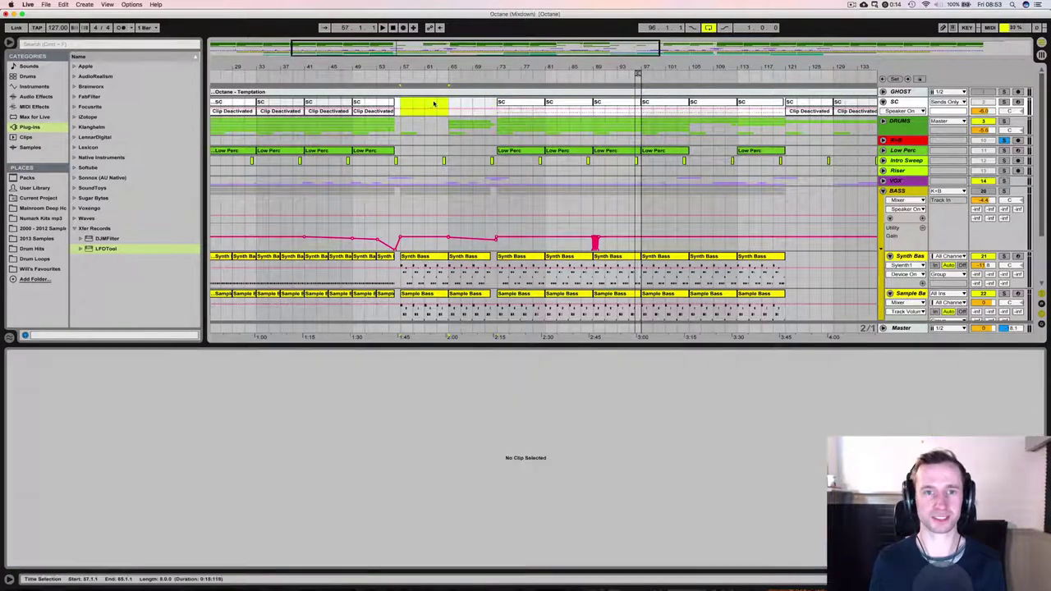
- Play the arrangement from around bar 63 and fold the BASS group
left_click(419, 103)
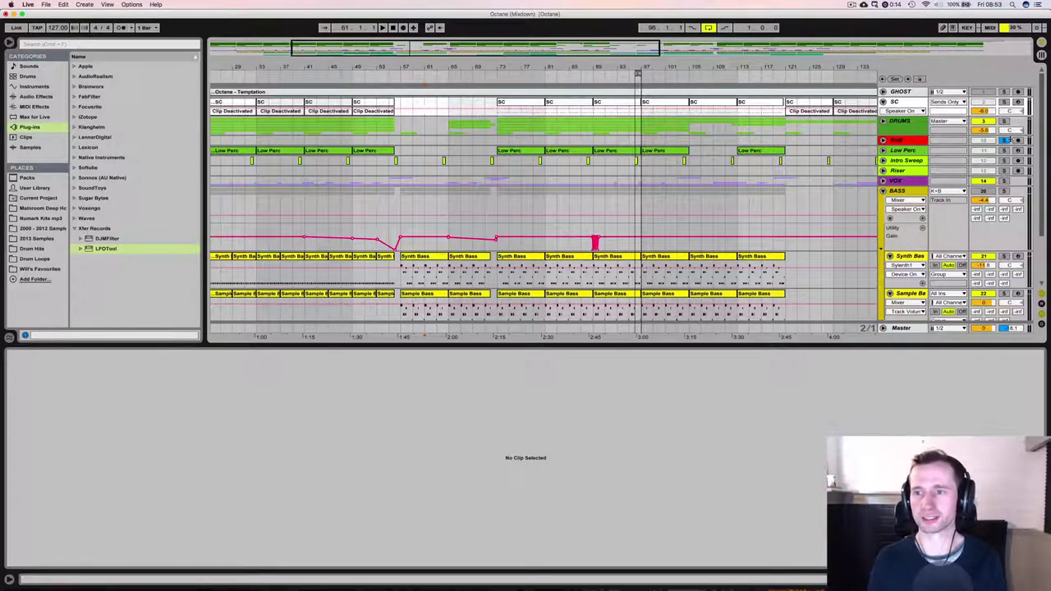
left_click(441, 79)
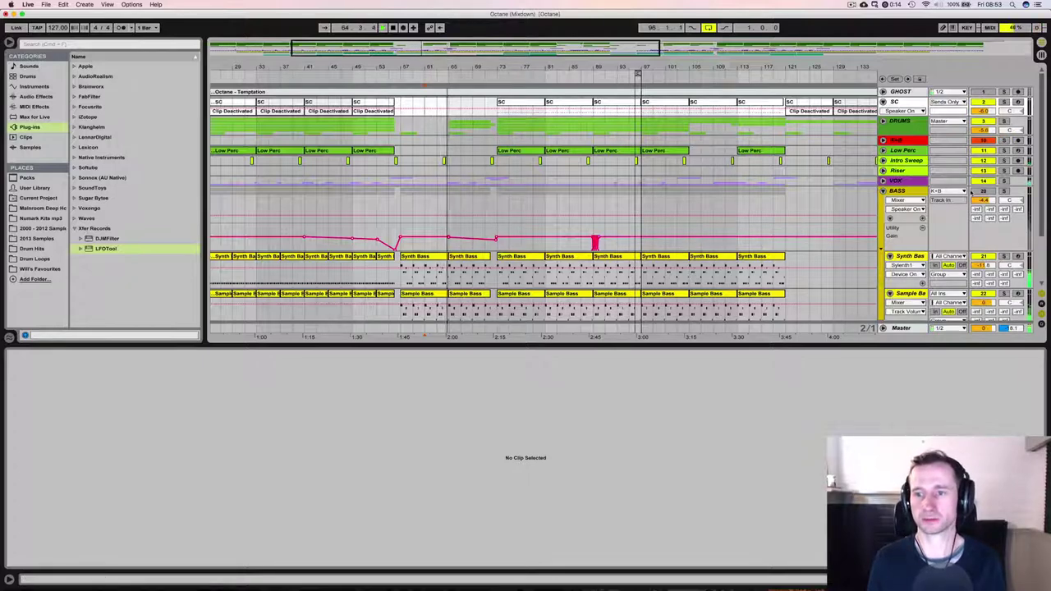
left_click(883, 191)
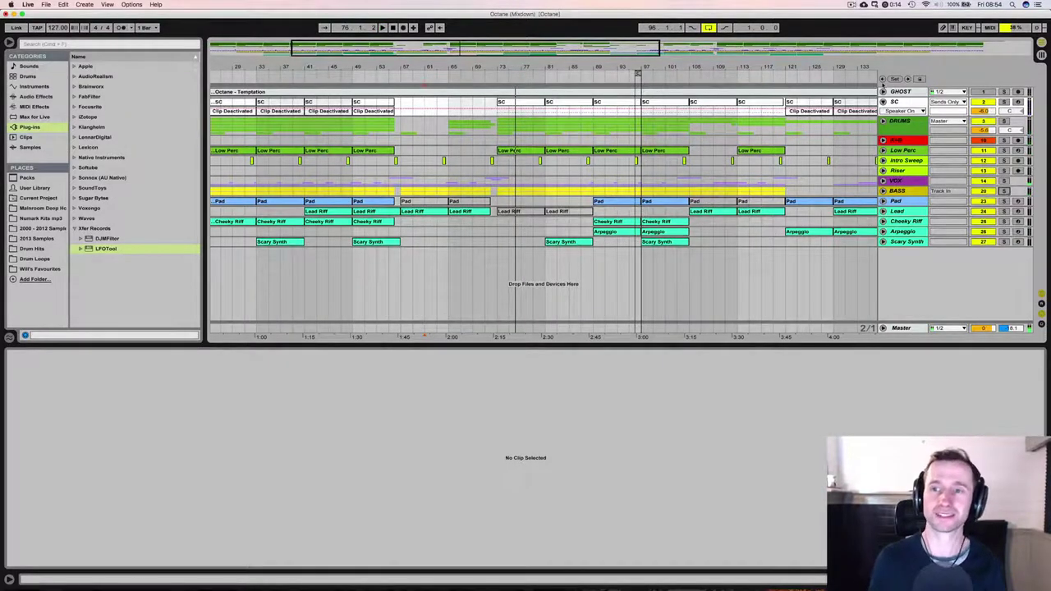
- Select the SC track, unfold the BASS group, and zoom in on the gain dips at bar 89
left_click(901, 102)
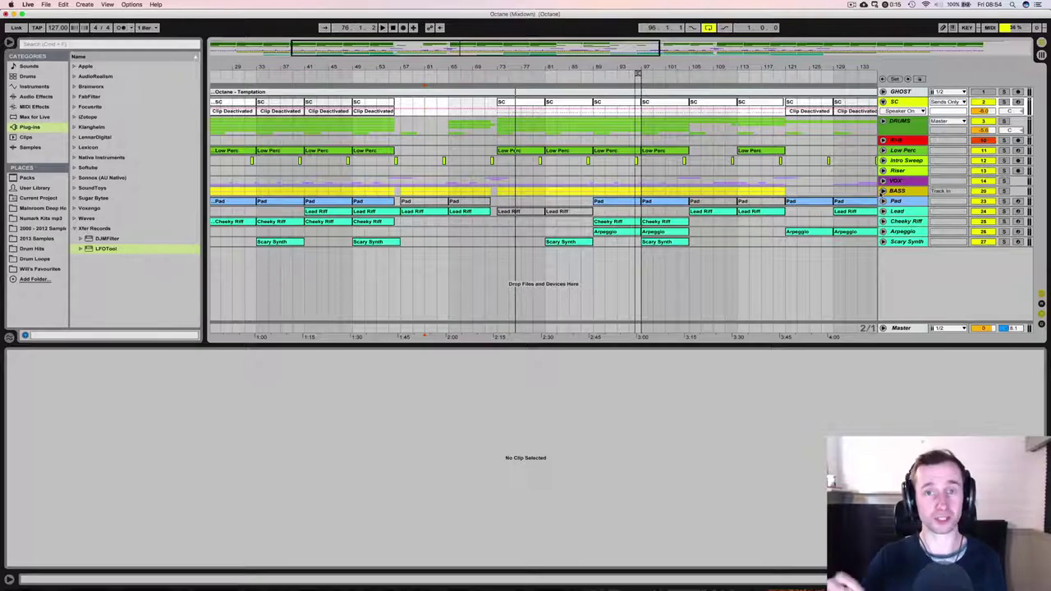
left_click(883, 191)
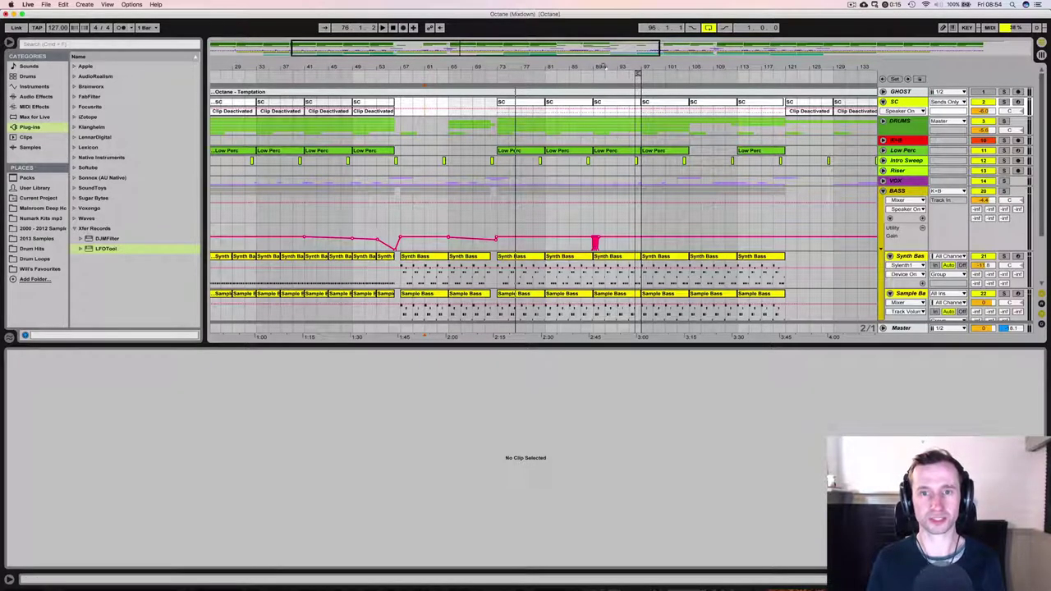
left_click_drag(601, 66, 509, 234)
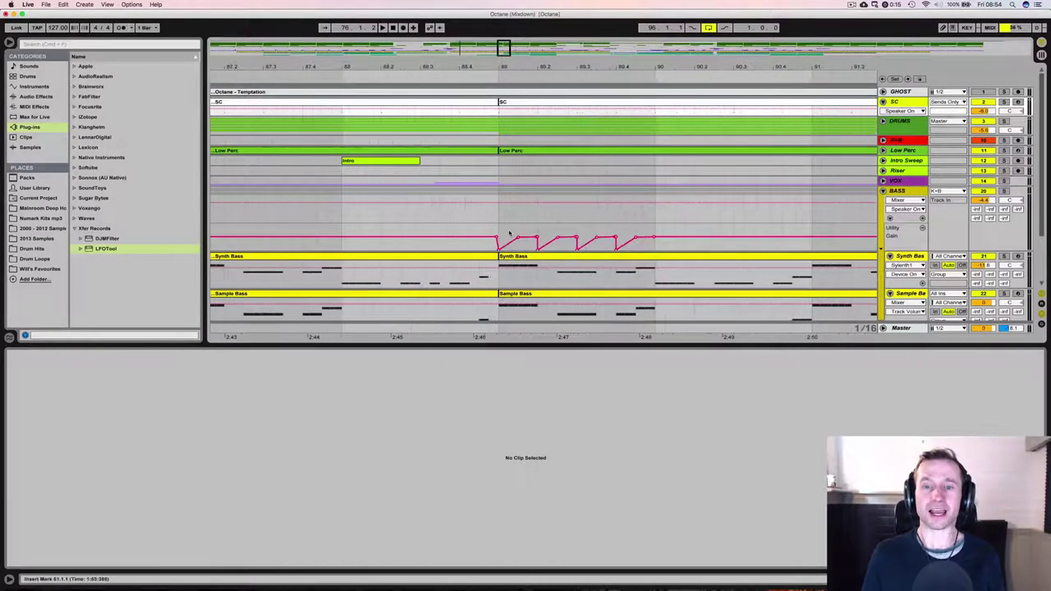